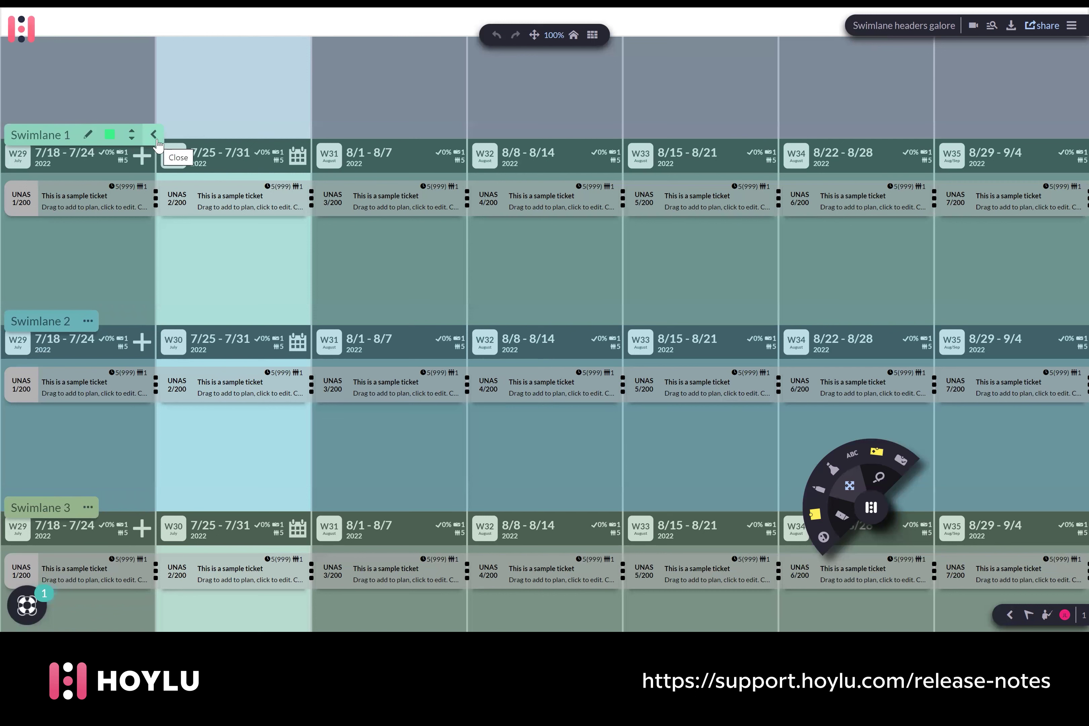
# - Collapse the Swimlane 1 header options and expand weeks W30 and W31 into daily columns
pyautogui.click(154, 135)
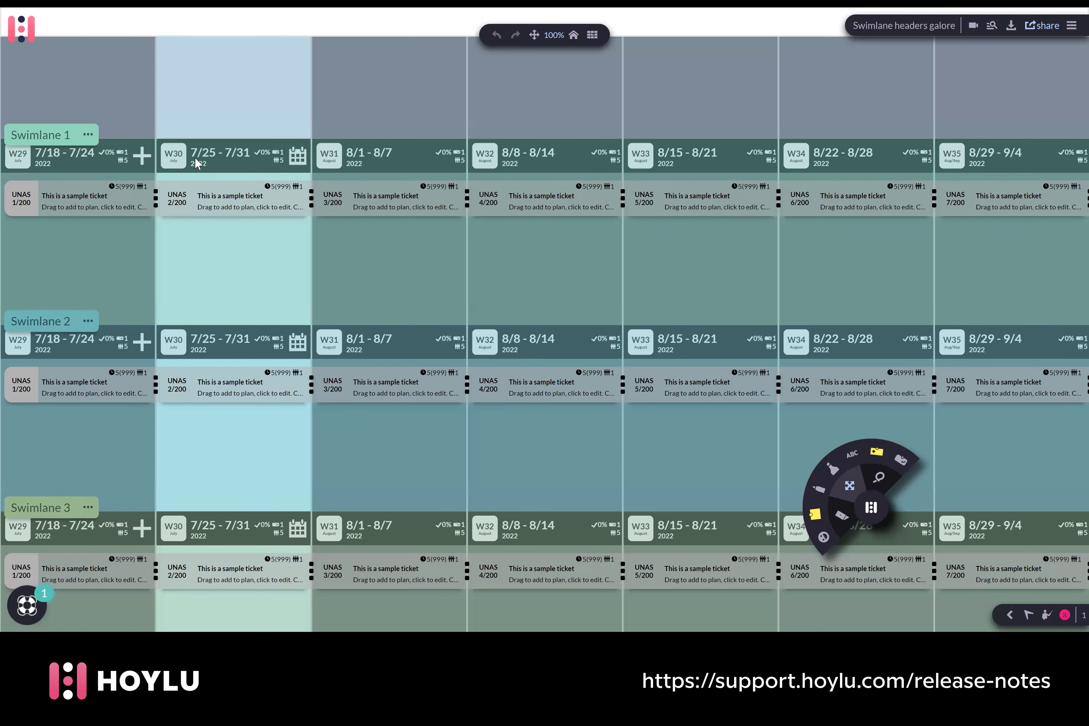
pyautogui.click(172, 157)
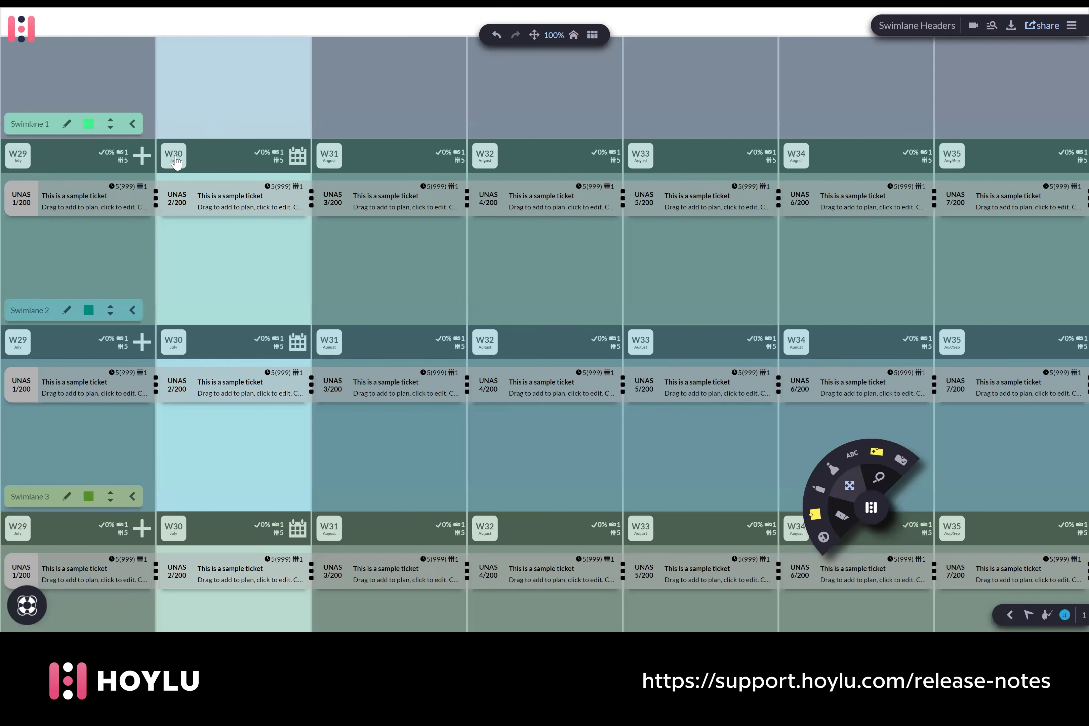
pyautogui.click(175, 157)
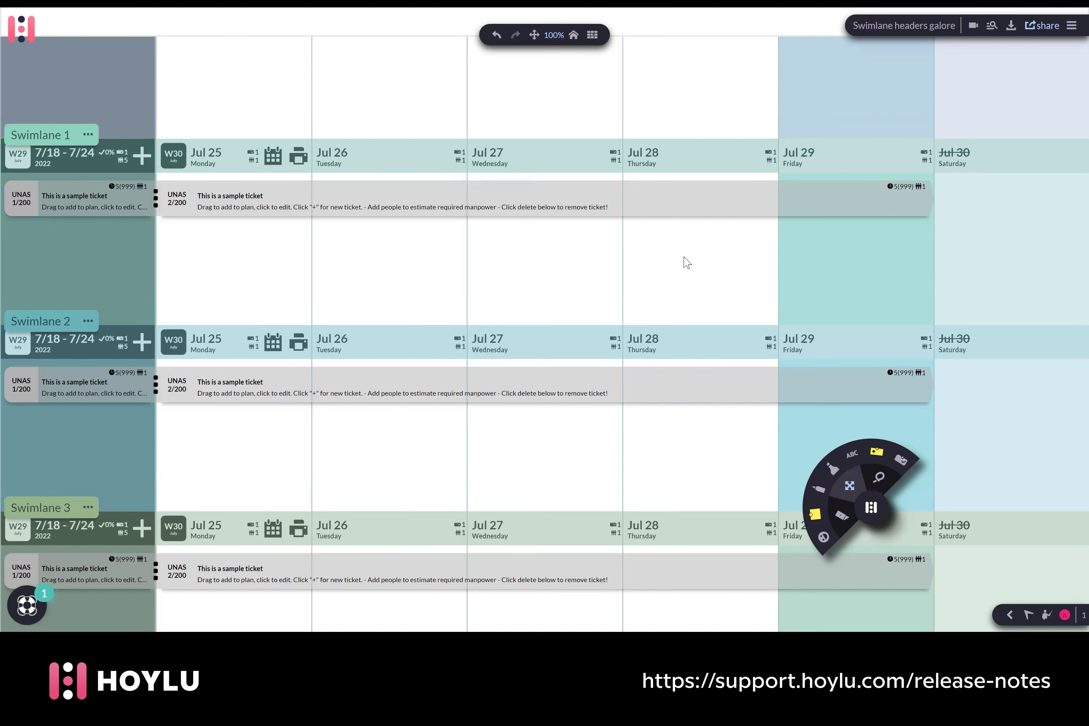
pyautogui.hscroll(10, 611, 284)
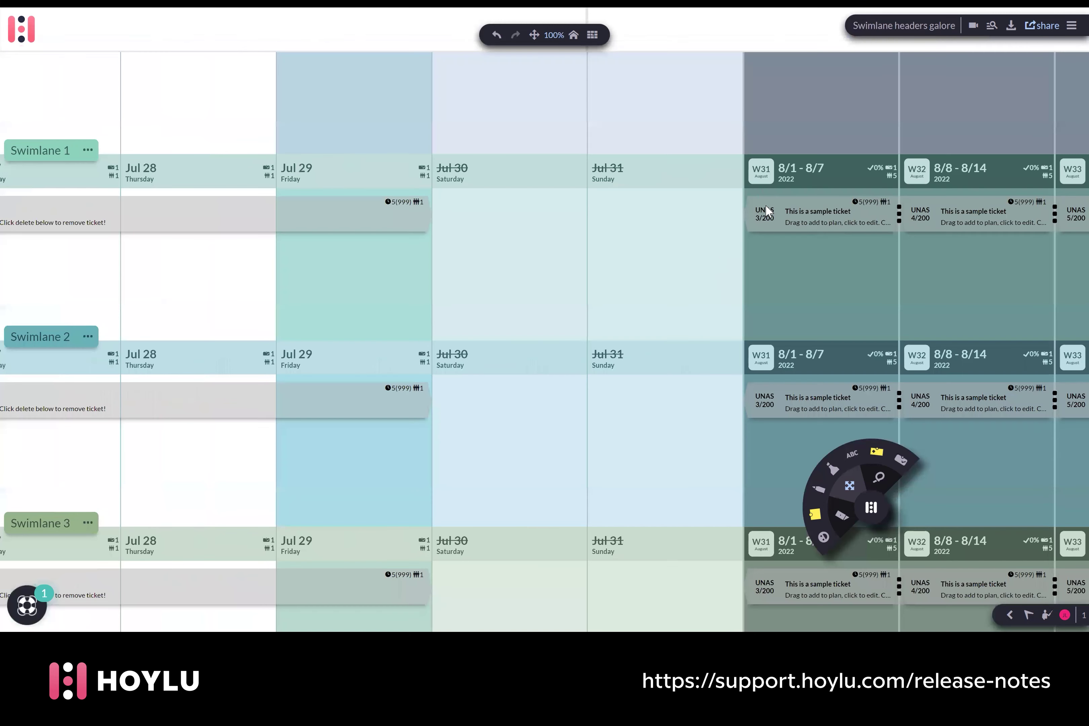
pyautogui.click(753, 176)
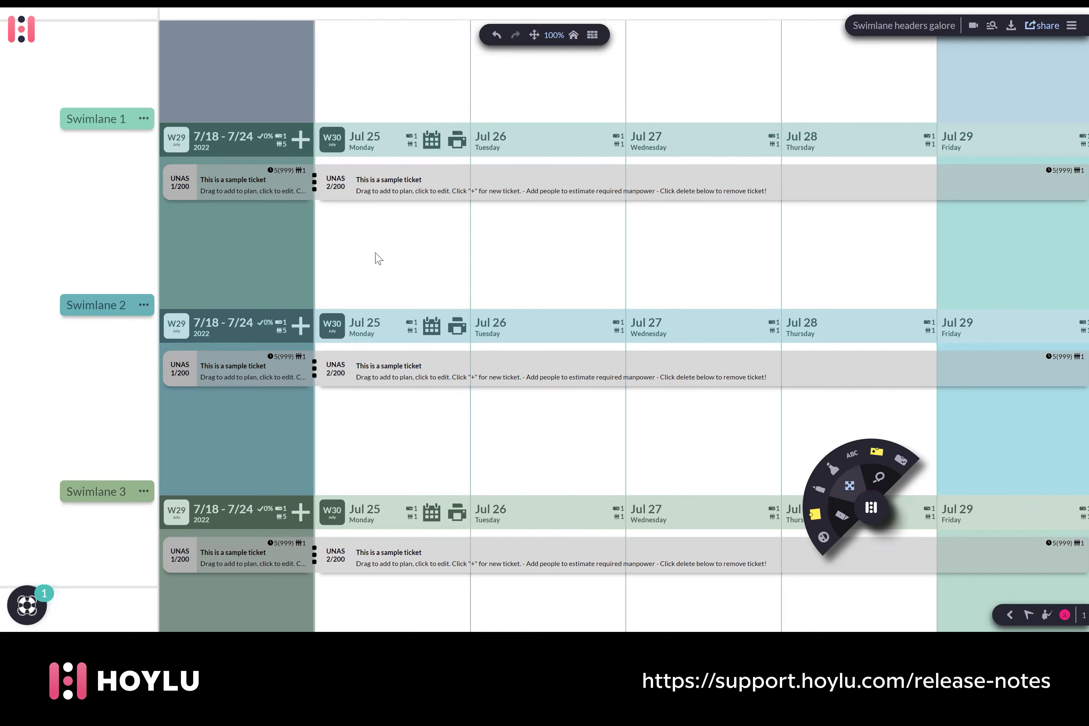
# - Compare the legibility of swimlane labels and date headers at reduced zoom in the Swimlane headers galore and Swimlane Headers workspaces
pyautogui.scroll(-1, 378, 259)
pyautogui.scroll(-2, 379, 258)
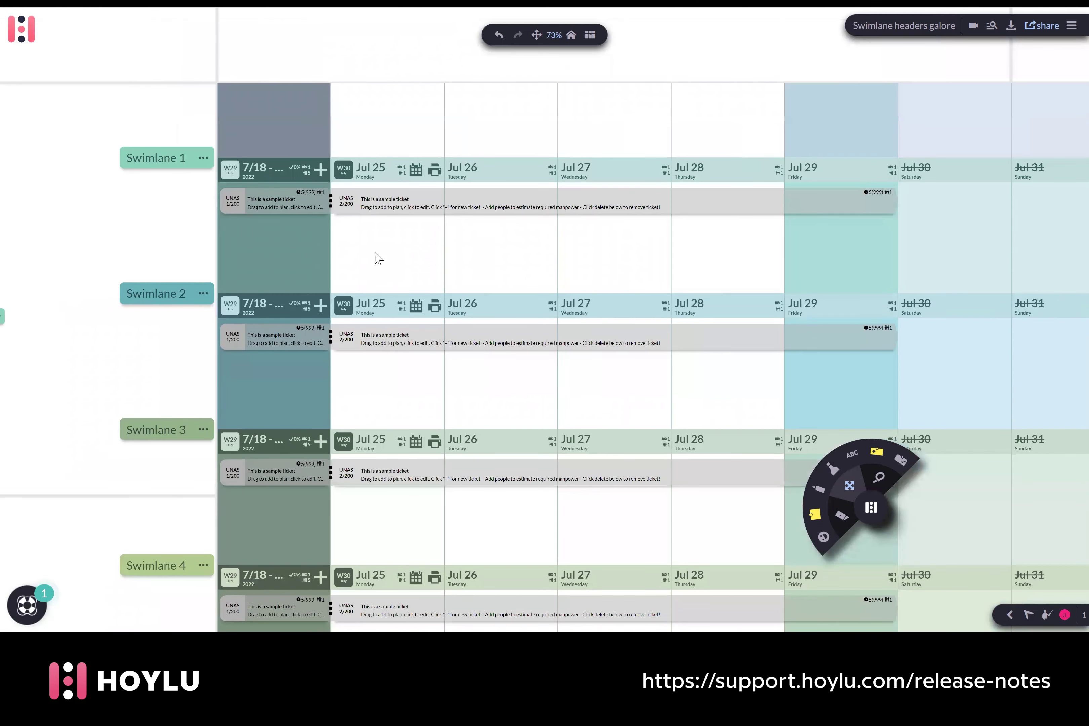
pyautogui.scroll(-2, 379, 258)
pyautogui.scroll(-1, 379, 259)
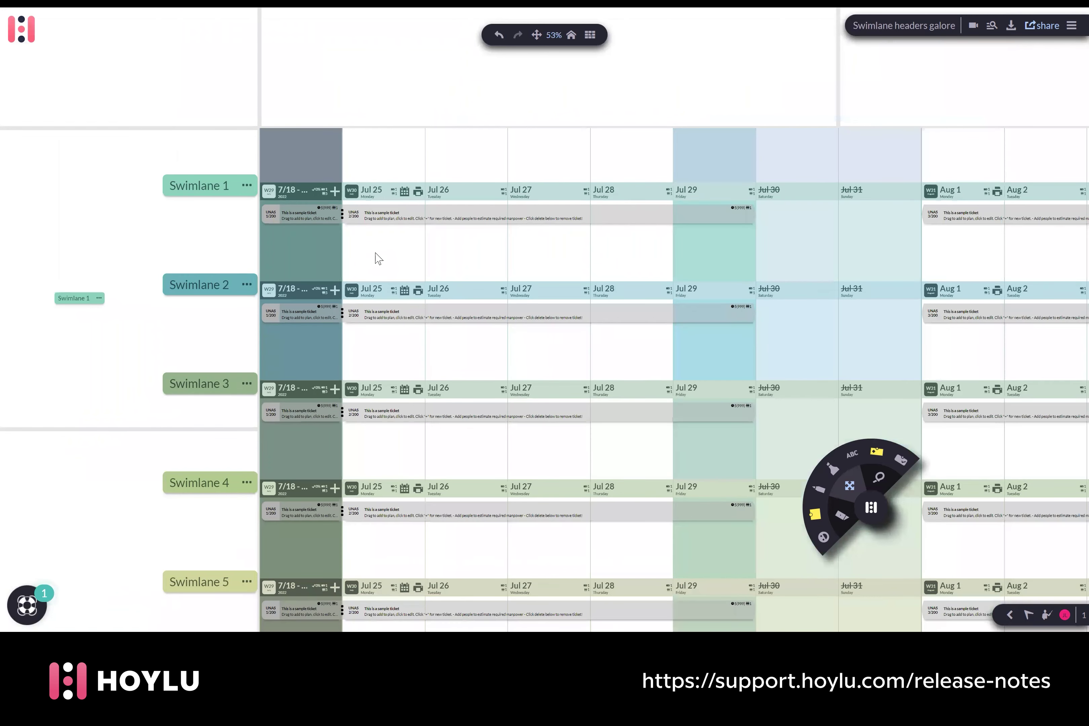
pyautogui.scroll(-2, 379, 258)
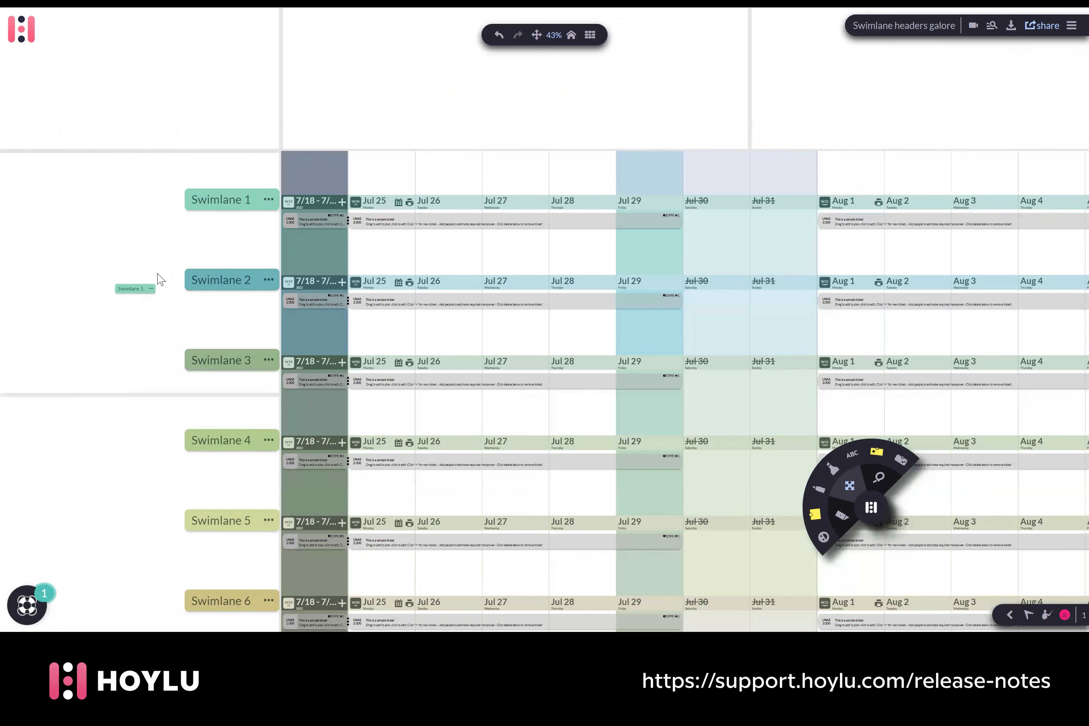
pyautogui.scroll(-1, 157, 295)
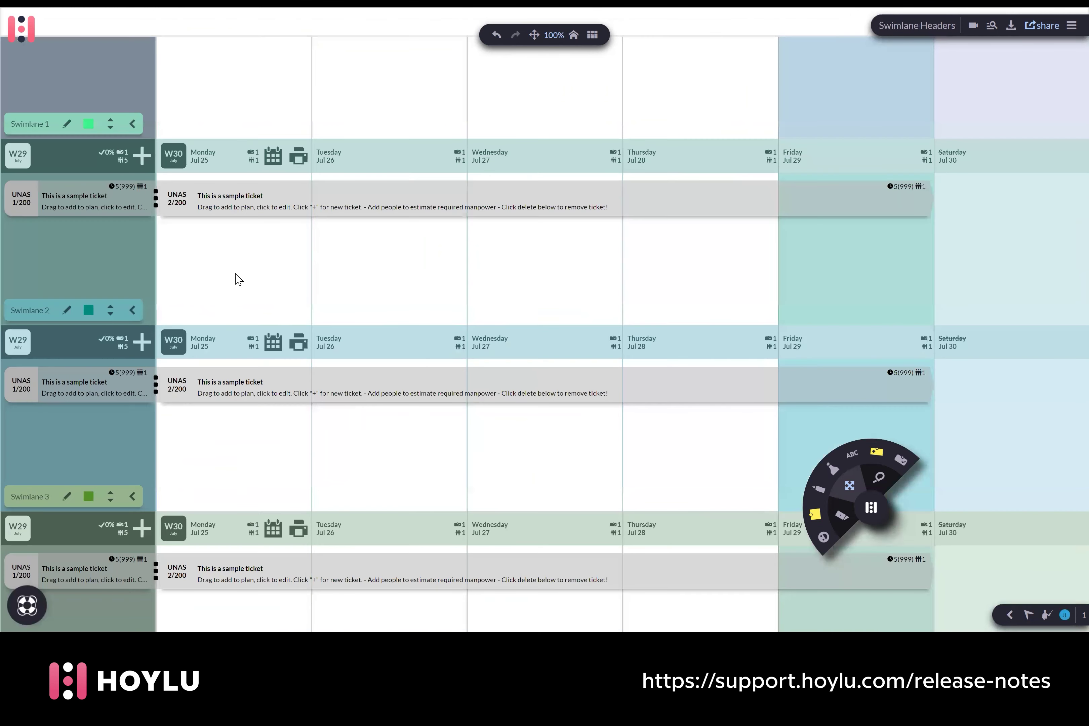
pyautogui.scroll(-5, 239, 280)
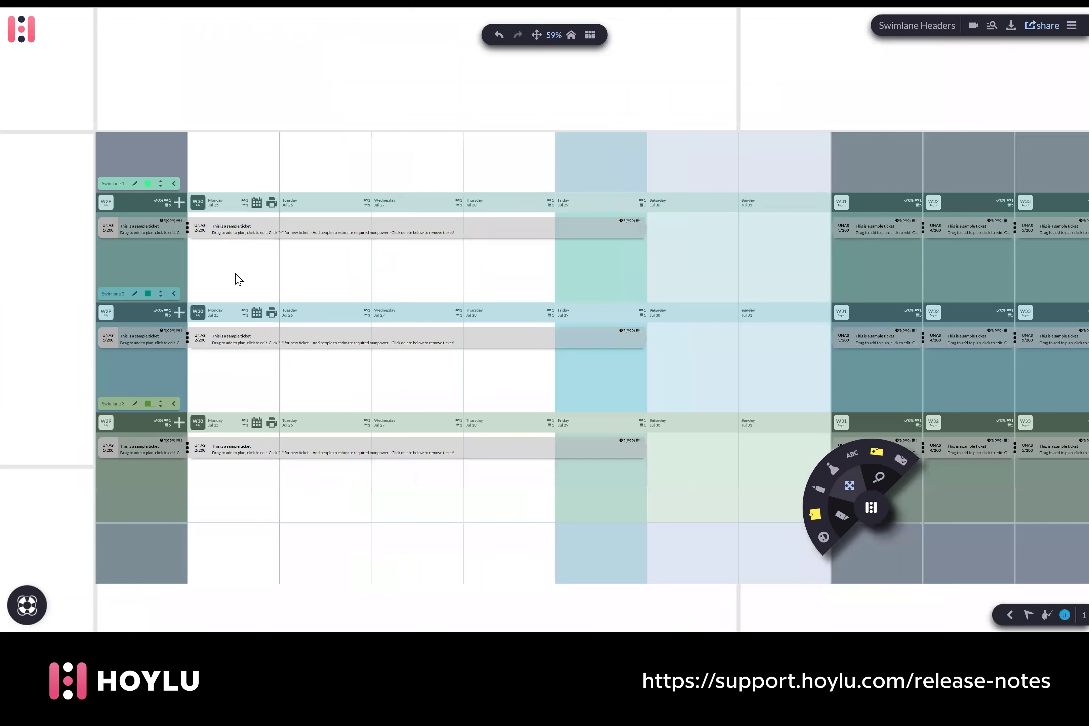
pyautogui.scroll(-5, 239, 279)
pyautogui.scroll(5, 239, 279)
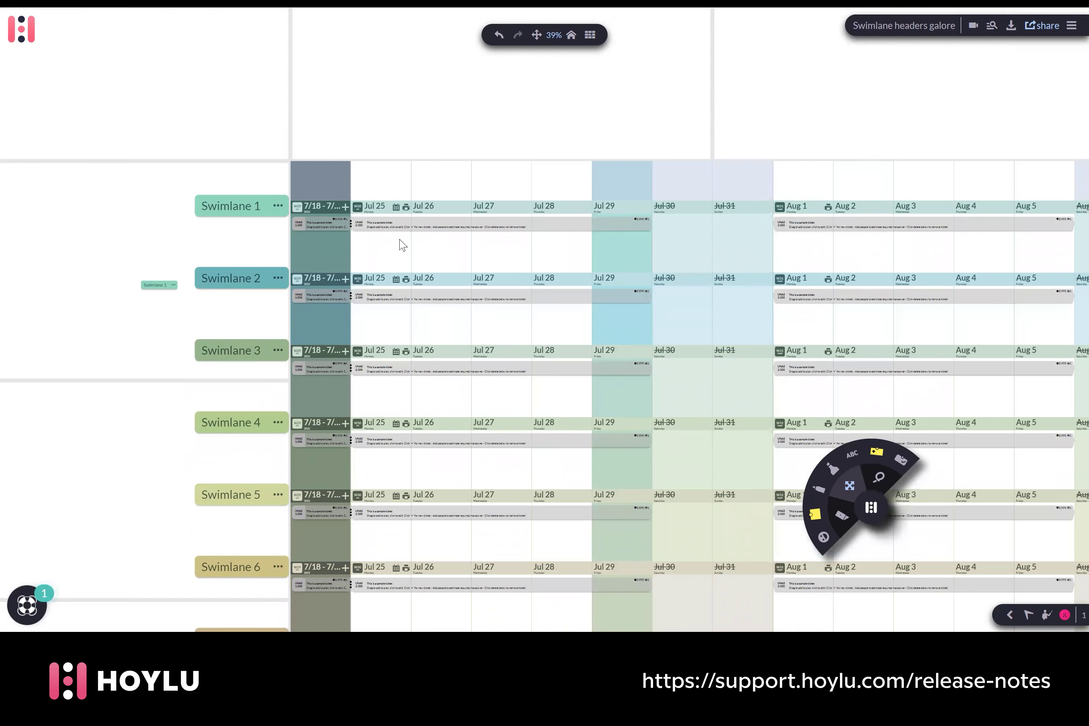
# - Examine how the swimlane labels are positioned while moving along the timeline and back at 20% zoom
pyautogui.scroll(-1, 402, 245)
pyautogui.scroll(-2, 402, 244)
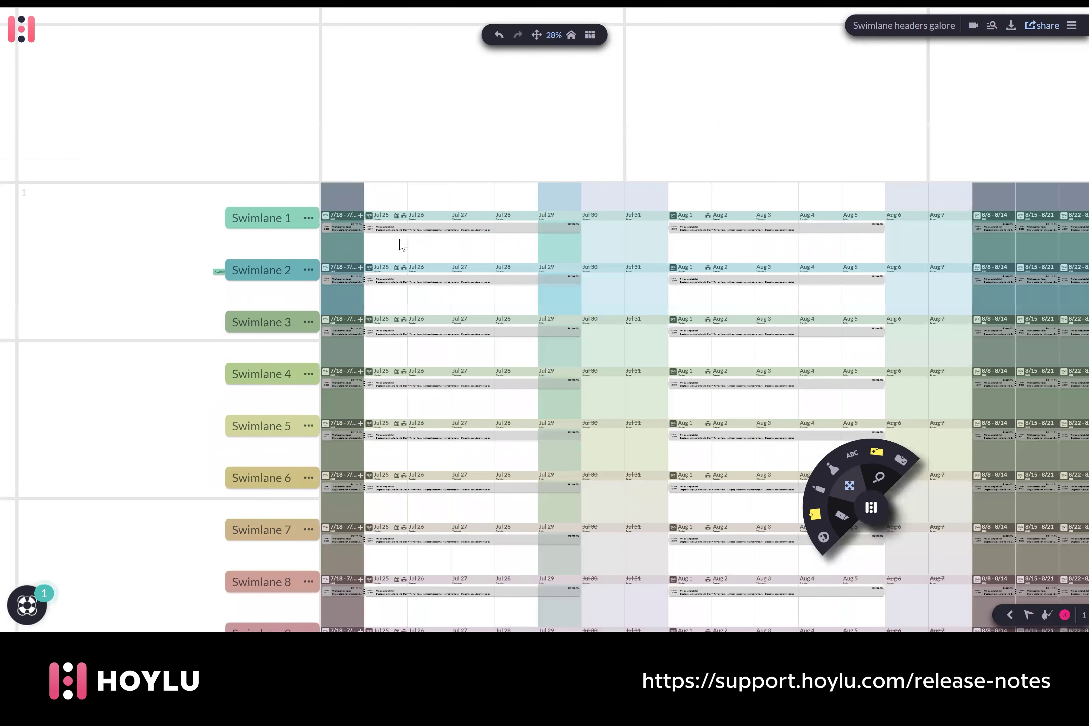
pyautogui.scroll(-2, 402, 244)
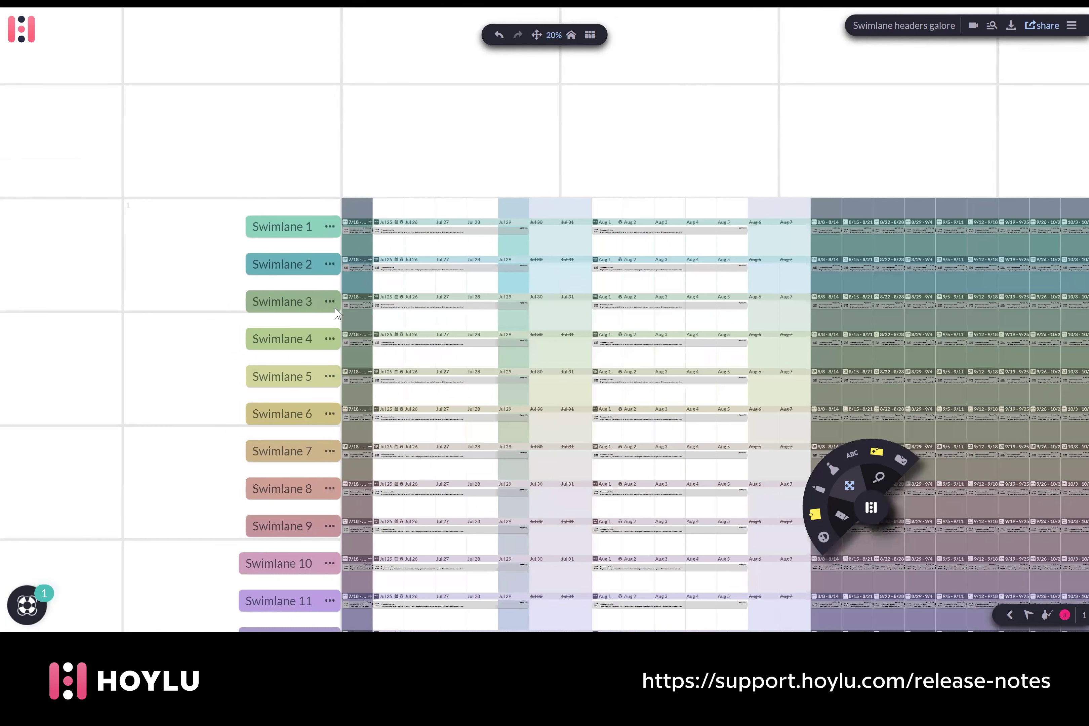
pyautogui.hscroll(2, 313, 295)
pyautogui.scroll(-1, 313, 295)
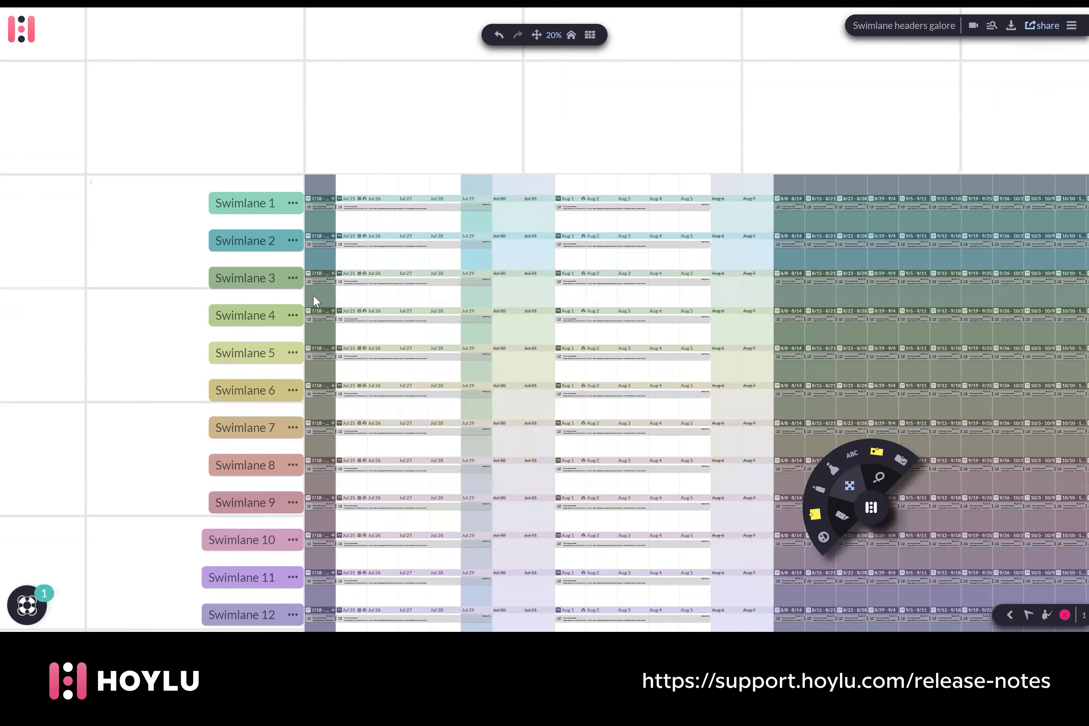
pyautogui.hscroll(2, 313, 294)
pyautogui.scroll(-1, 313, 294)
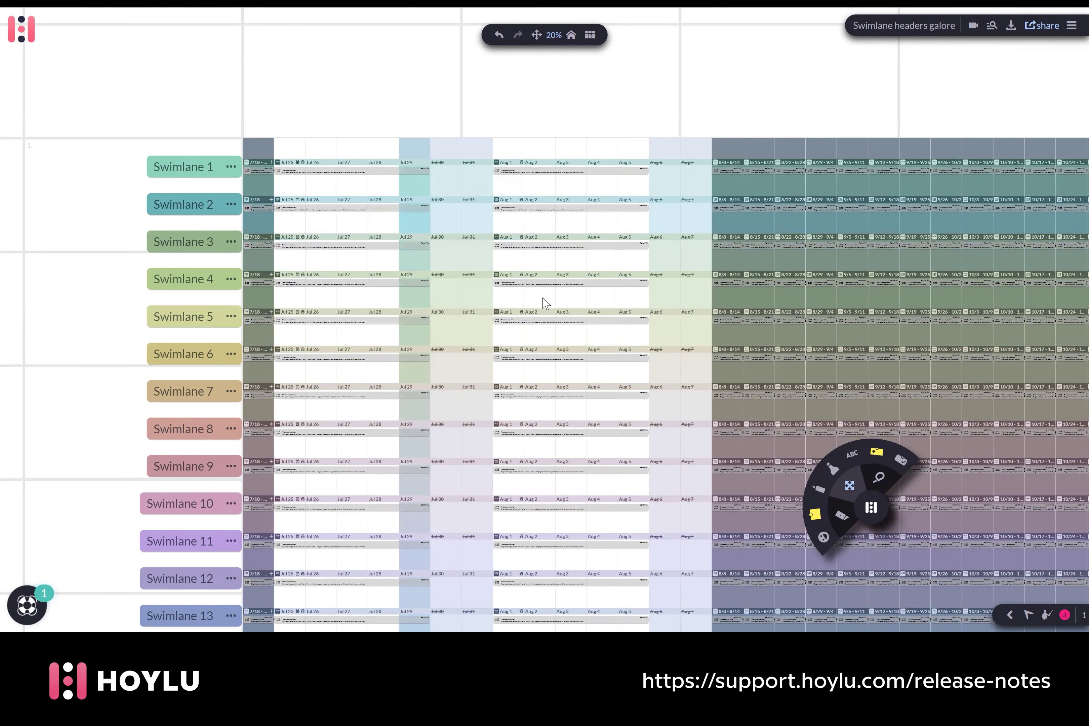
pyautogui.hscroll(1, 458, 287)
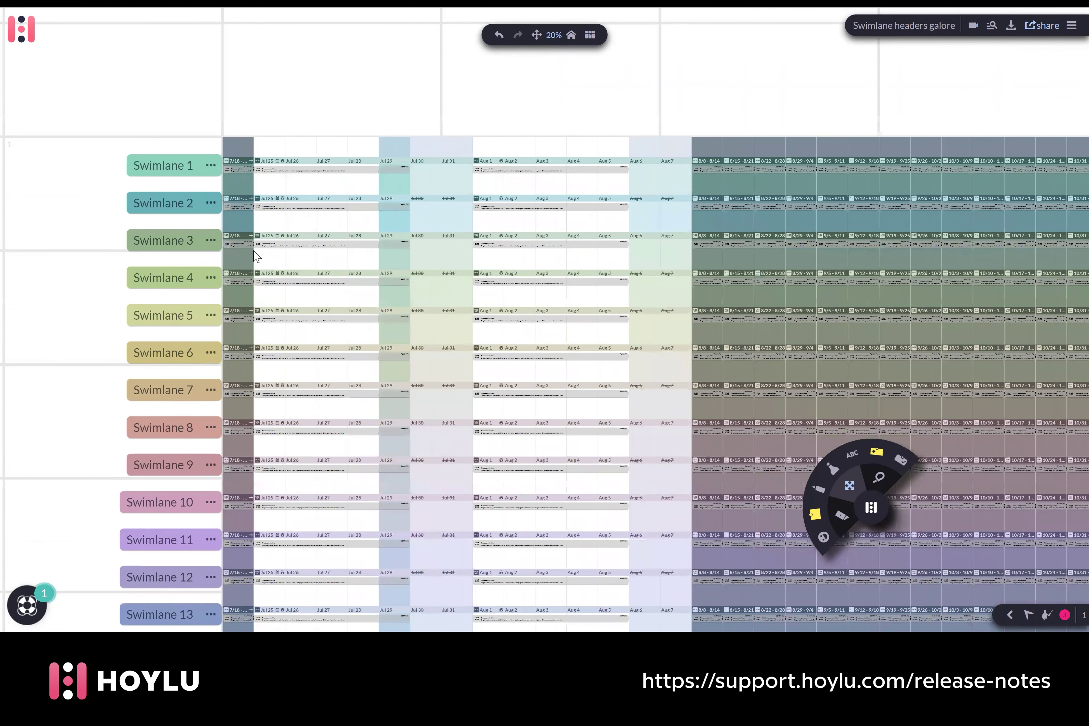
pyautogui.hscroll(5, 244, 248)
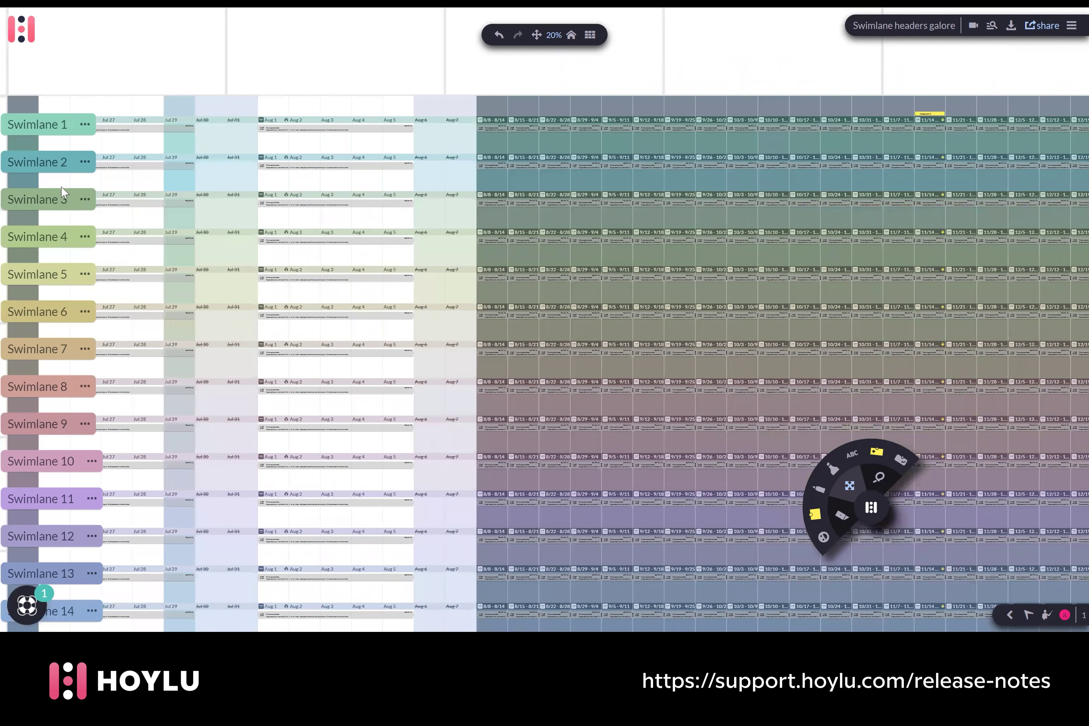
pyautogui.hscroll(5, 57, 354)
pyautogui.scroll(-1, 57, 354)
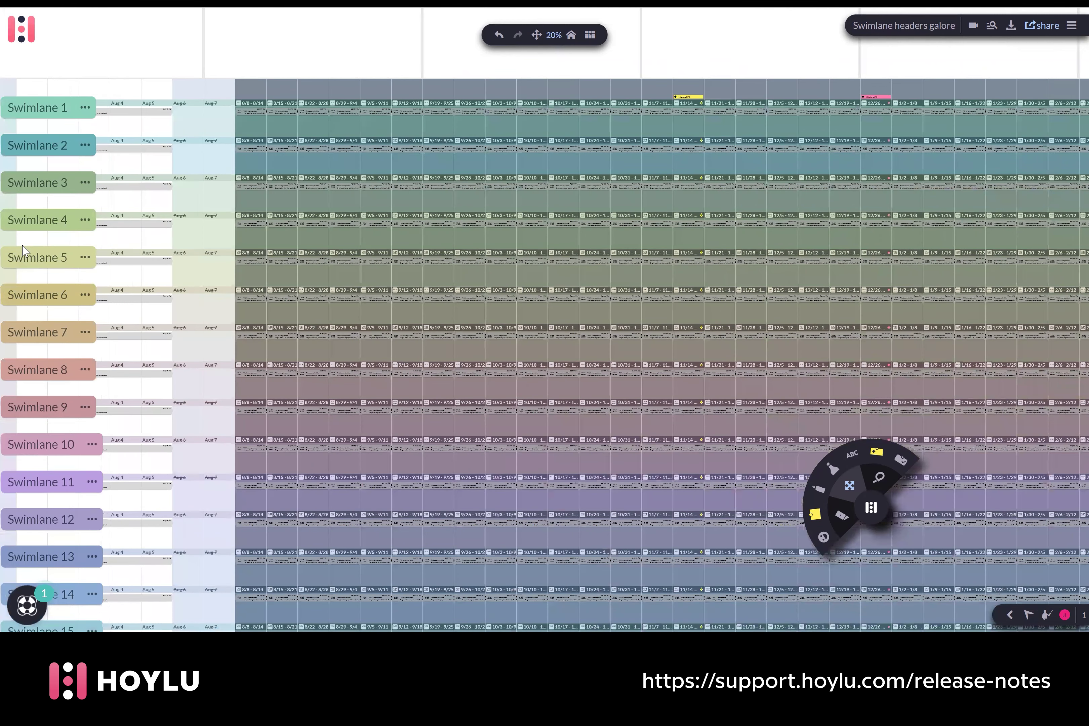
pyautogui.click(137, 261)
pyautogui.click(184, 313)
pyautogui.moveTo(525, 208); pyautogui.dragTo(689, 219)
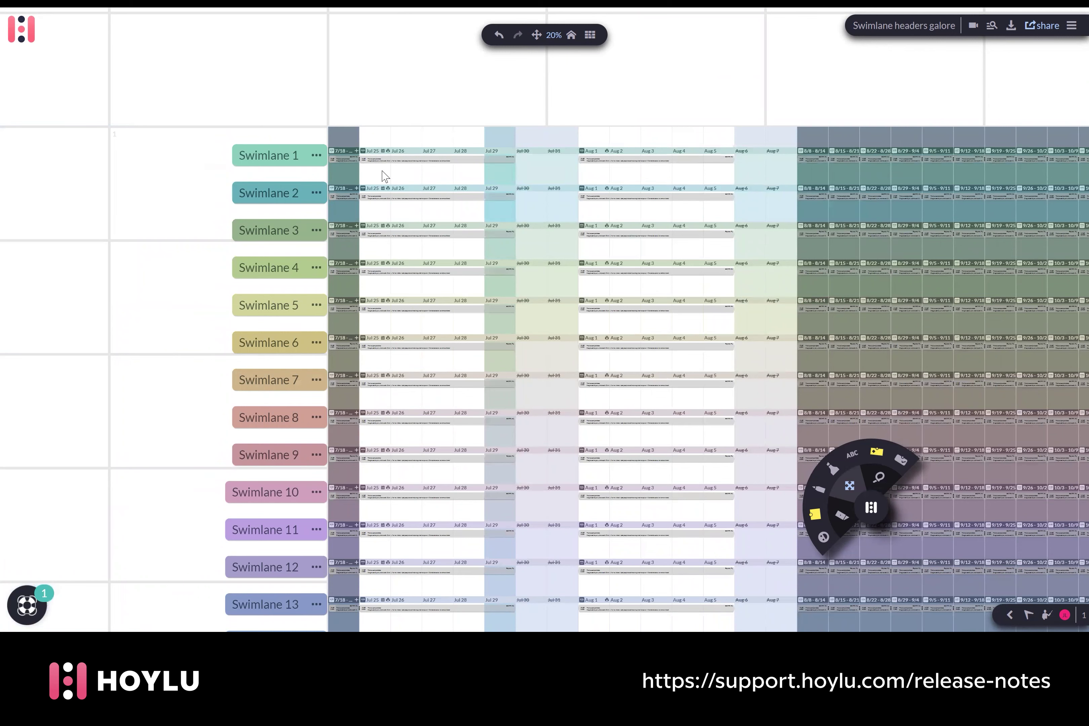
# - Examine how the week and day header text of the expanded plan scales between 20% and 103% zoom
pyautogui.scroll(1, 384, 176)
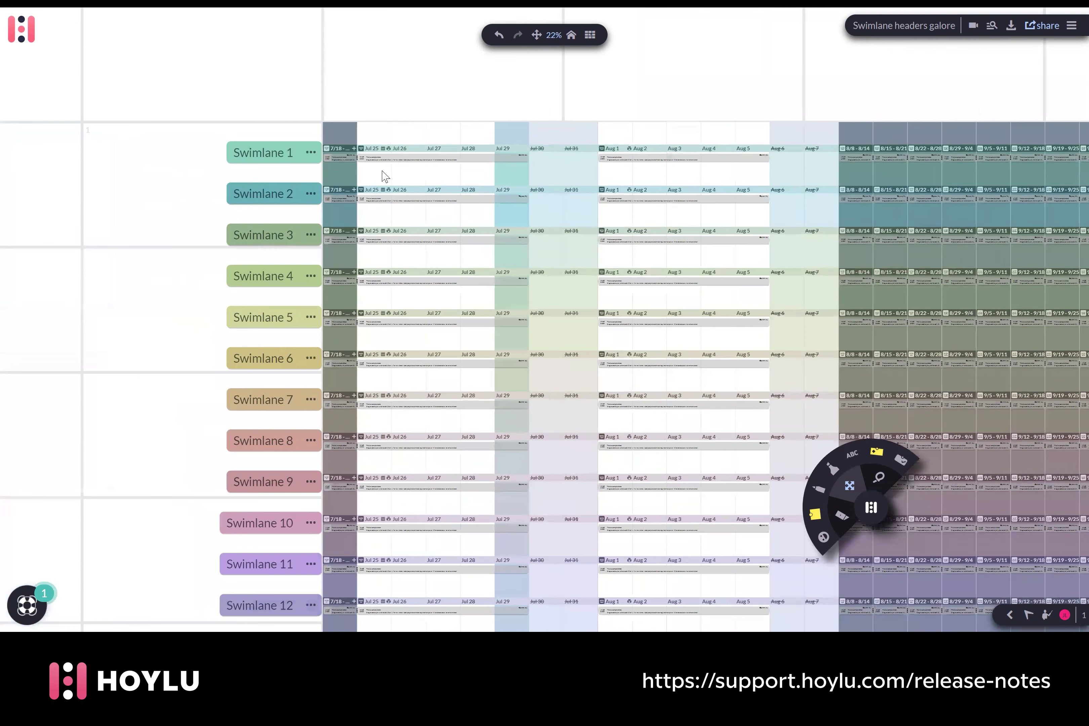
pyautogui.scroll(5, 385, 175)
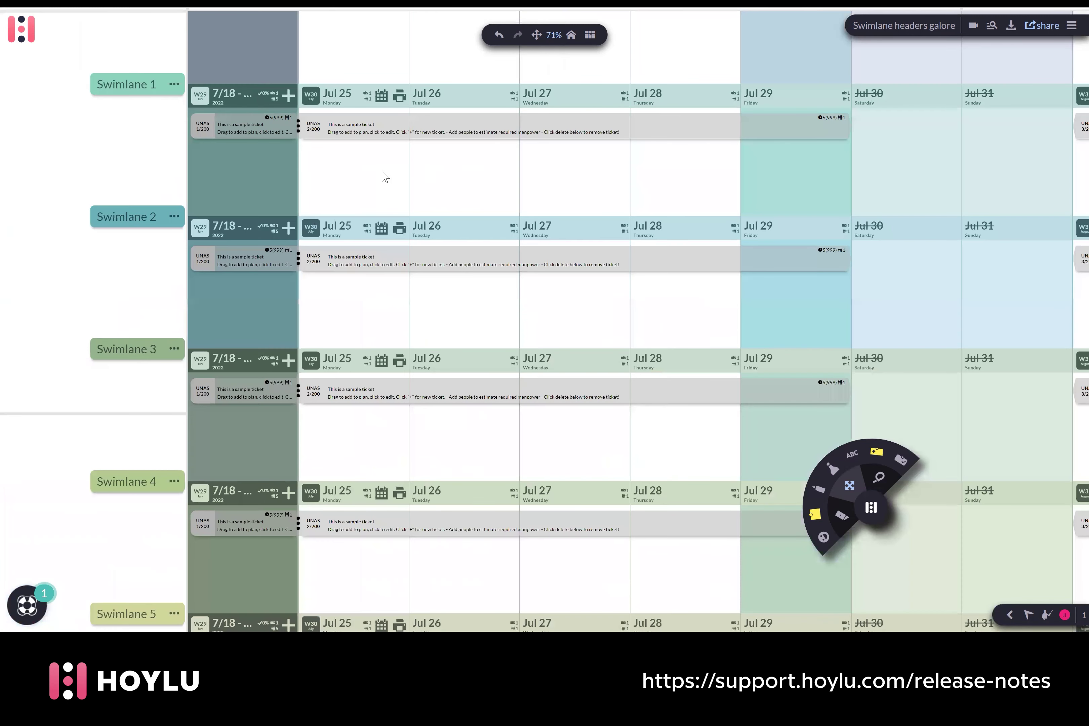
pyautogui.scroll(2, 384, 178)
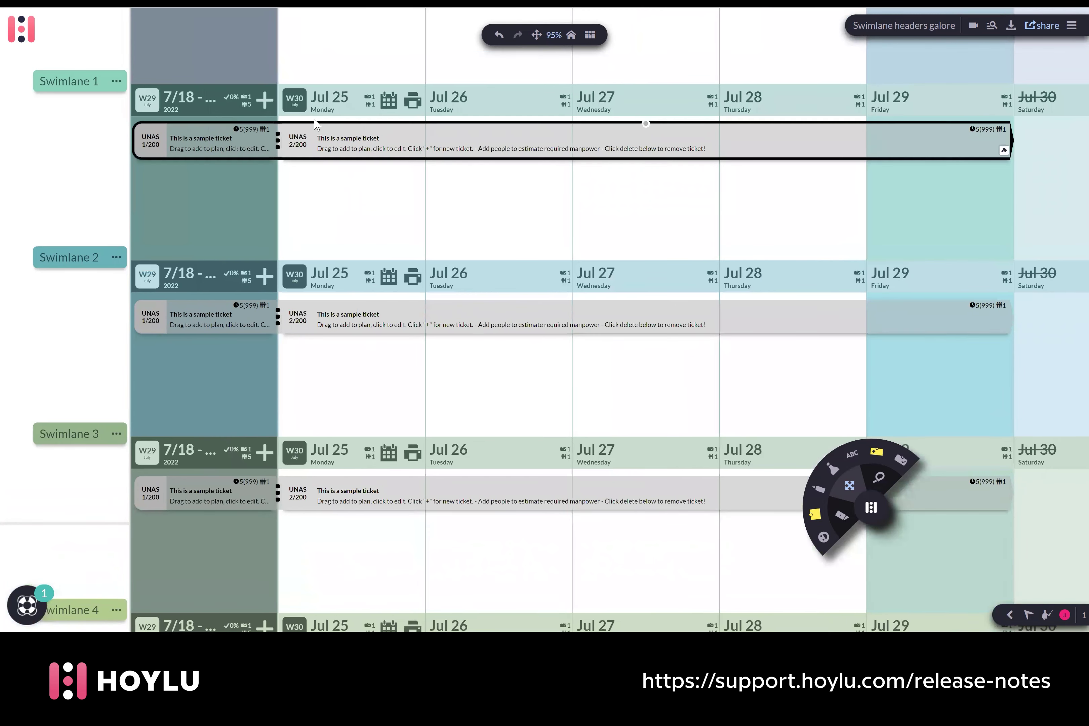
pyautogui.scroll(1, 348, 202)
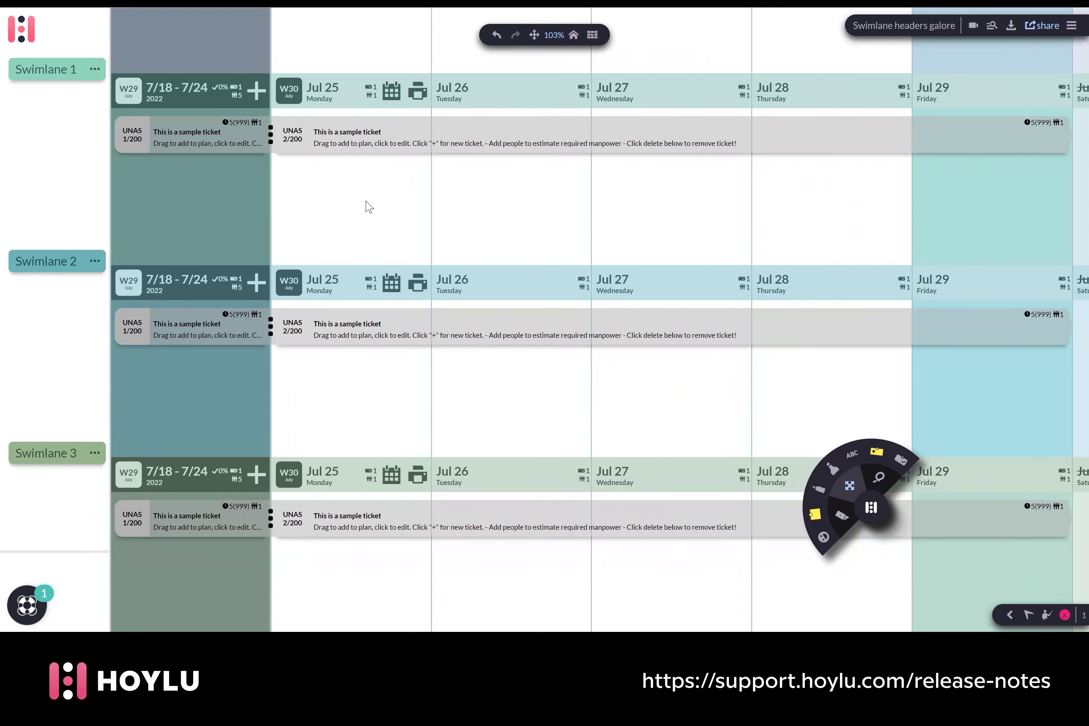
pyautogui.scroll(-1, 368, 207)
pyautogui.scroll(-1, 370, 206)
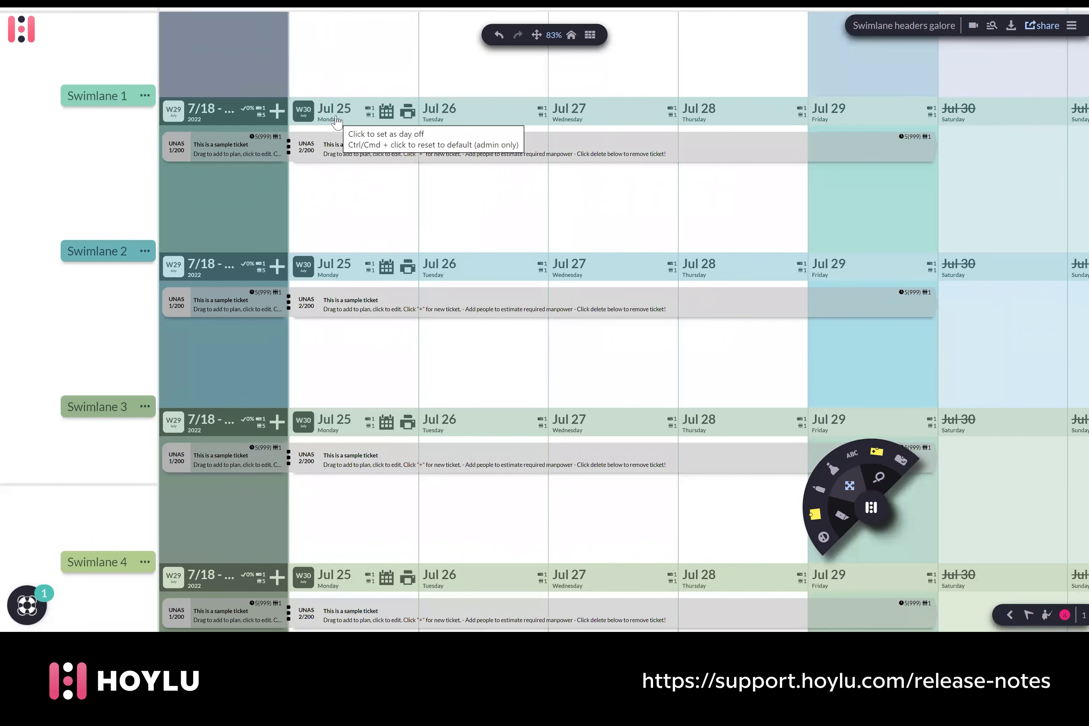
pyautogui.scroll(-1, 355, 186)
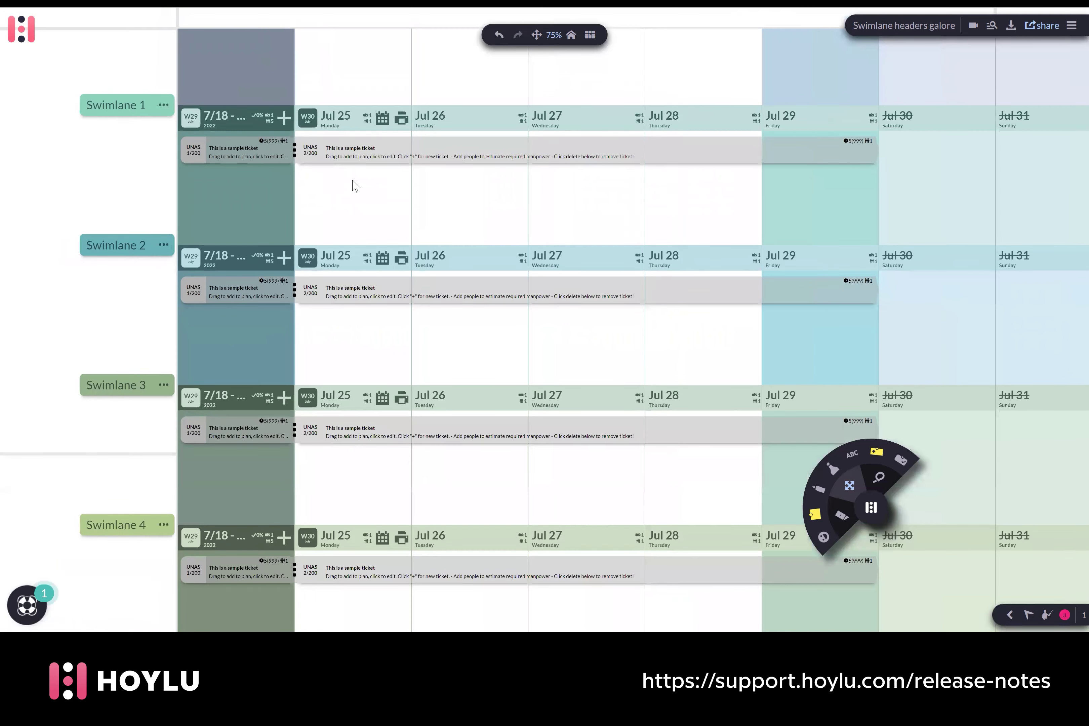
pyautogui.scroll(-1, 355, 186)
pyautogui.scroll(-1, 355, 186)
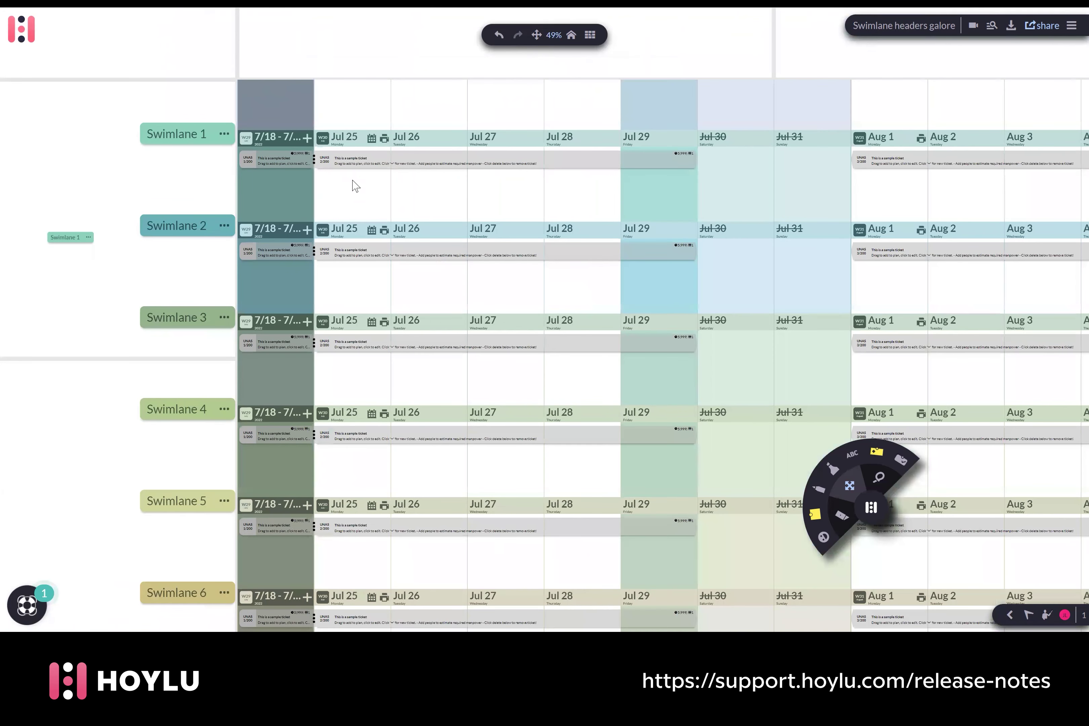
pyautogui.scroll(1, 355, 186)
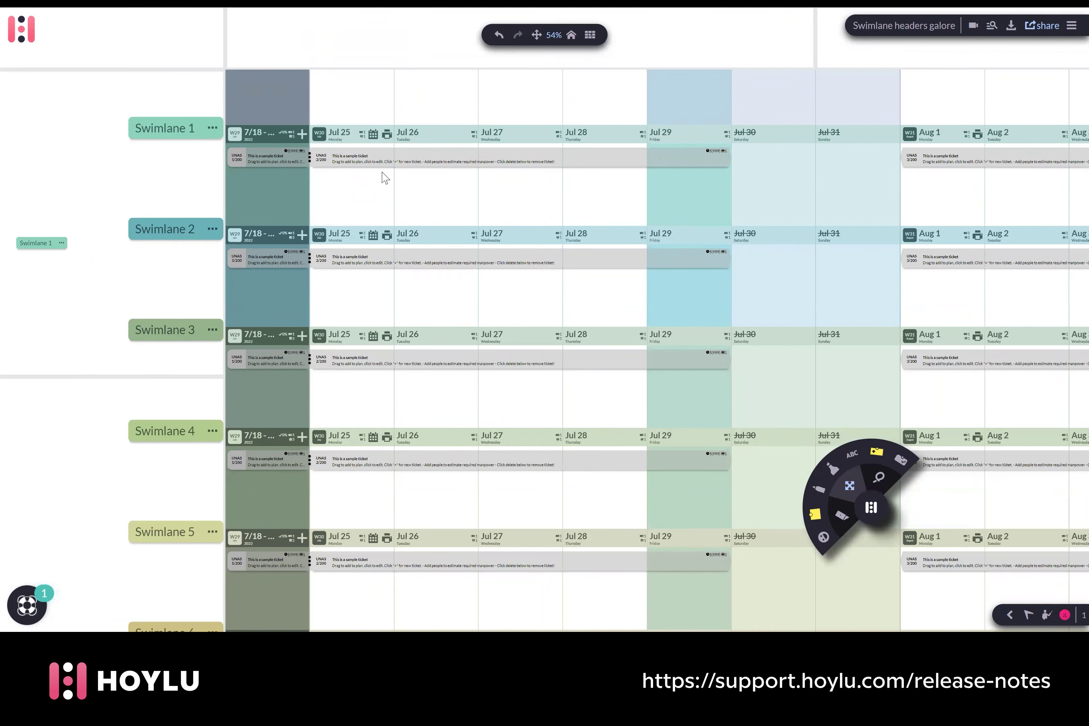
# - View the plan at 18% zoom to inspect the swimlane headers in the numbered page overview
pyautogui.click(371, 149)
pyautogui.scroll(-1, 380, 192)
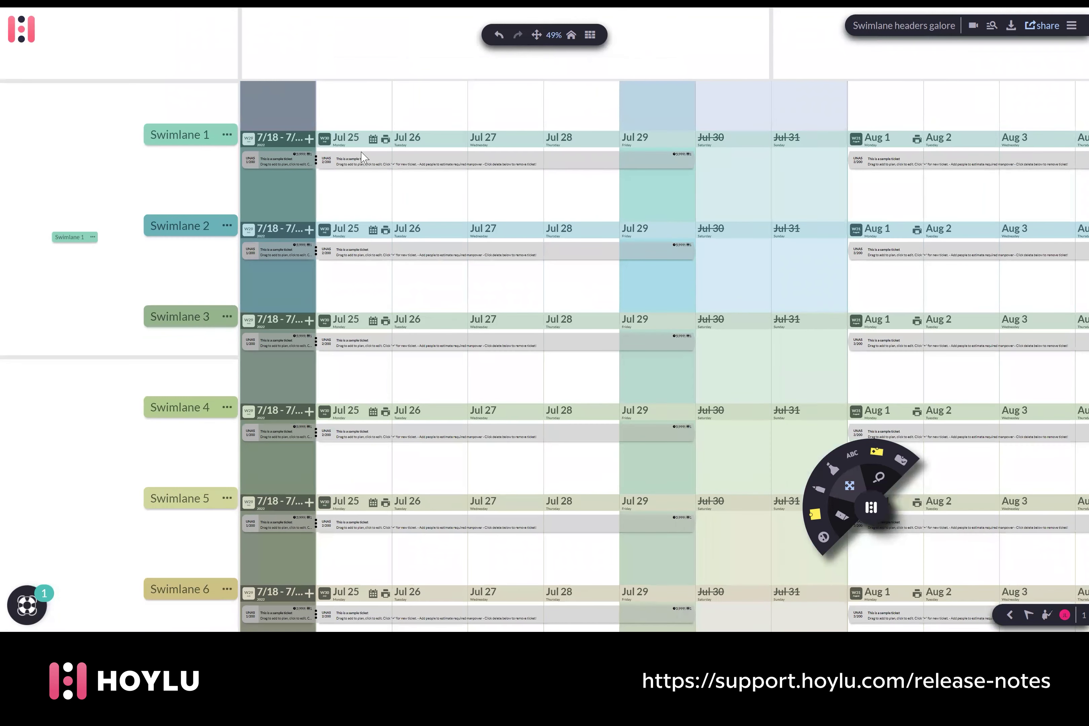
pyautogui.scroll(-1, 375, 190)
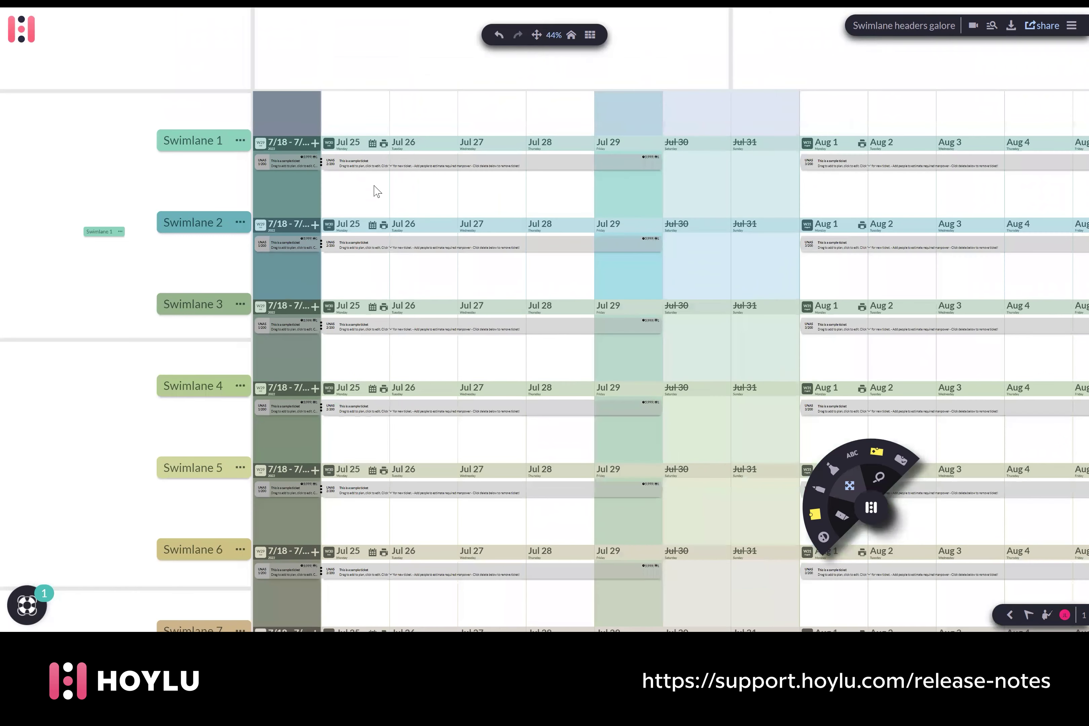
pyautogui.scroll(-2, 378, 191)
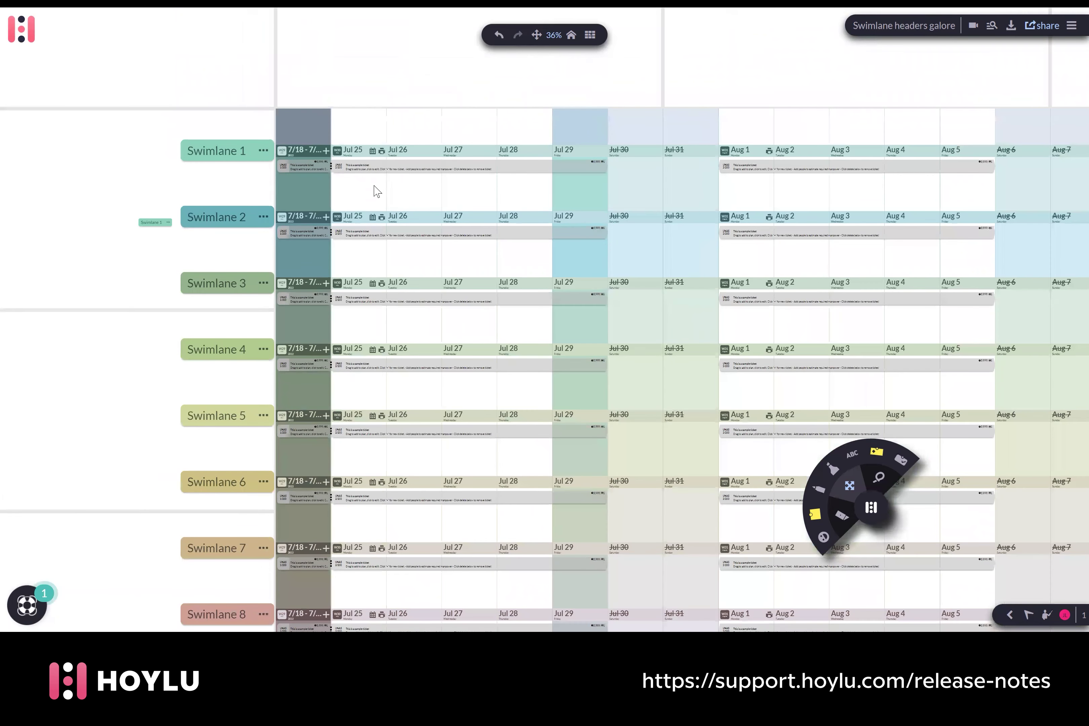
pyautogui.scroll(-2, 378, 191)
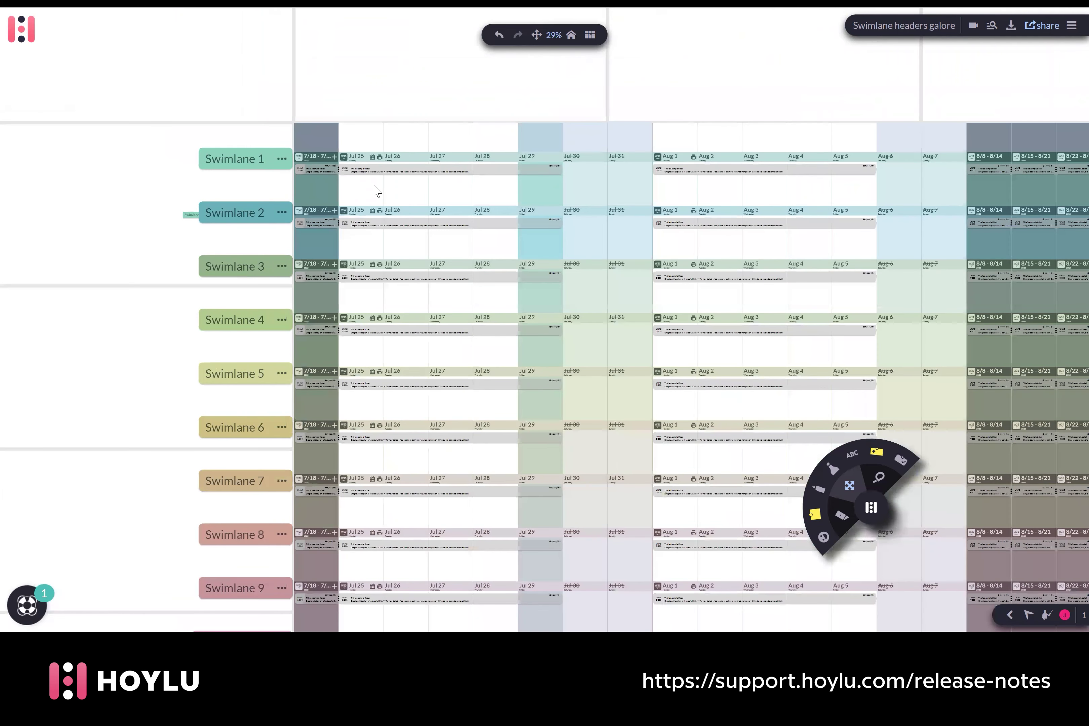
pyautogui.scroll(-2, 377, 192)
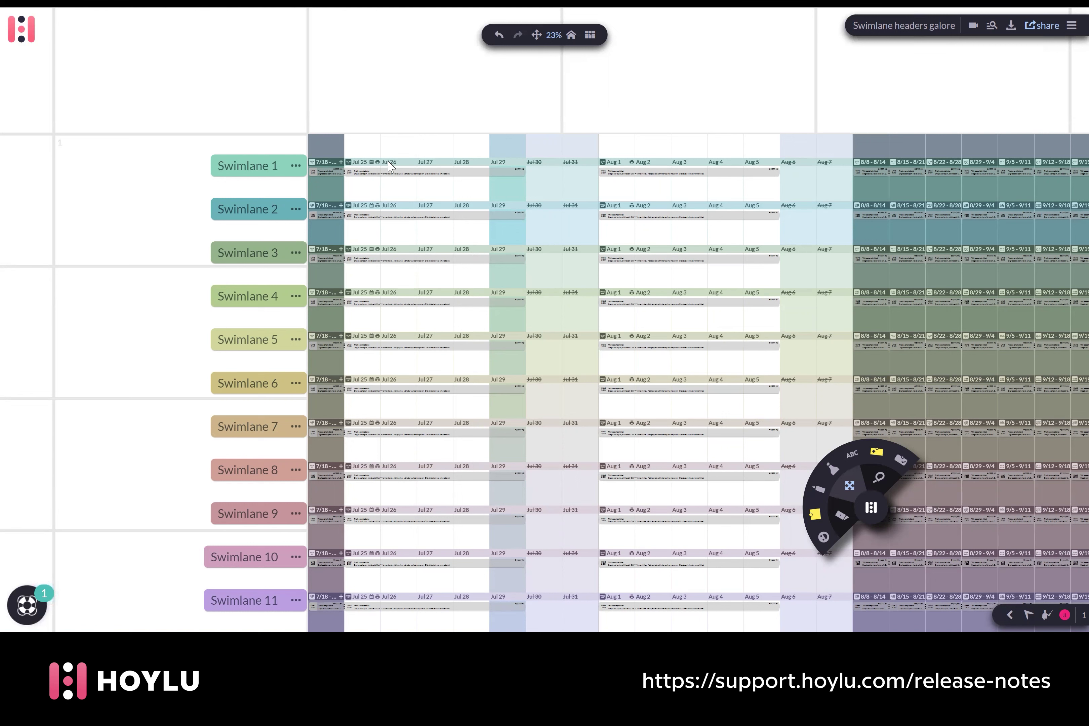
pyautogui.moveTo(469, 217)
pyautogui.scroll(-1, 505, 239)
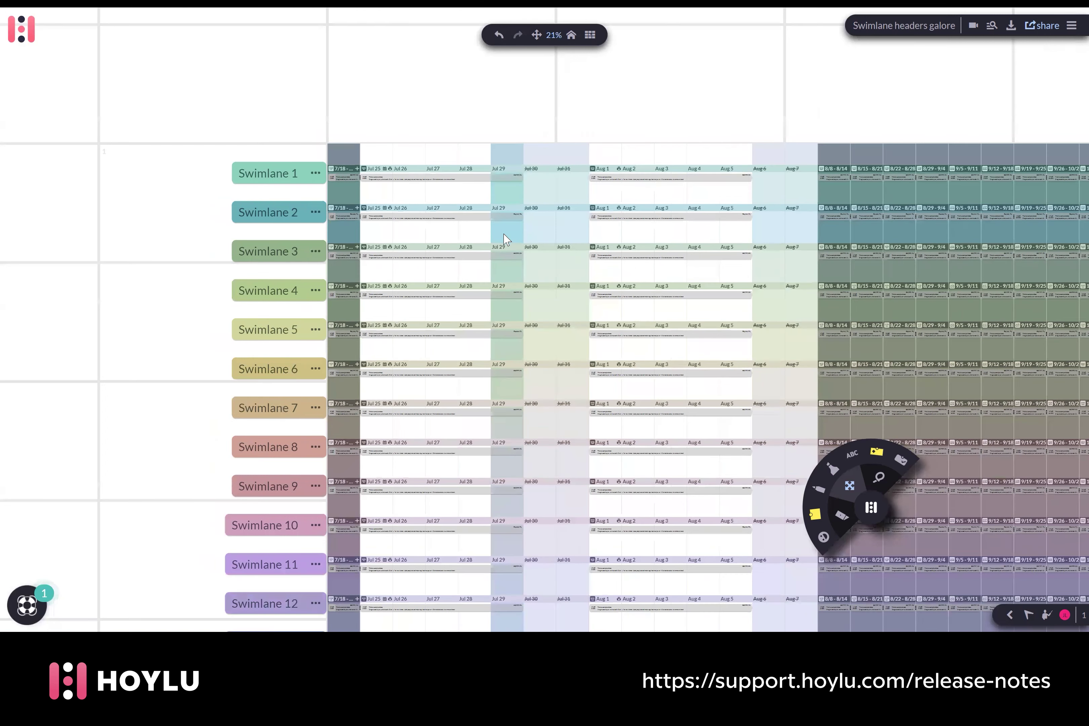
pyautogui.scroll(-1, 504, 235)
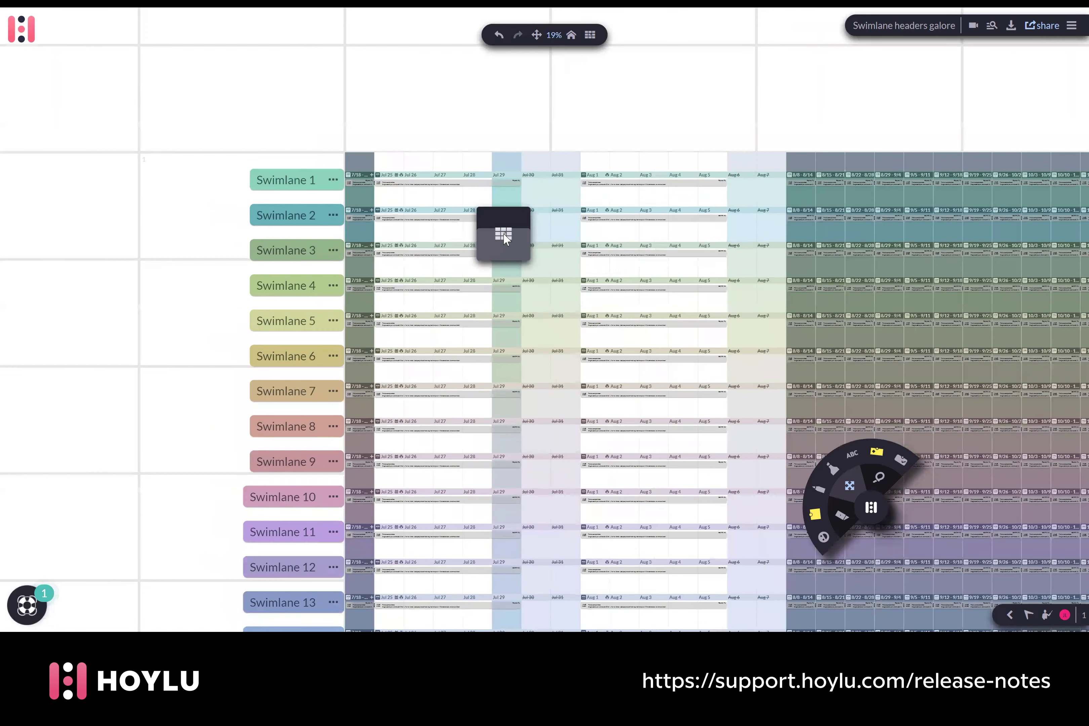
pyautogui.scroll(-1, 506, 239)
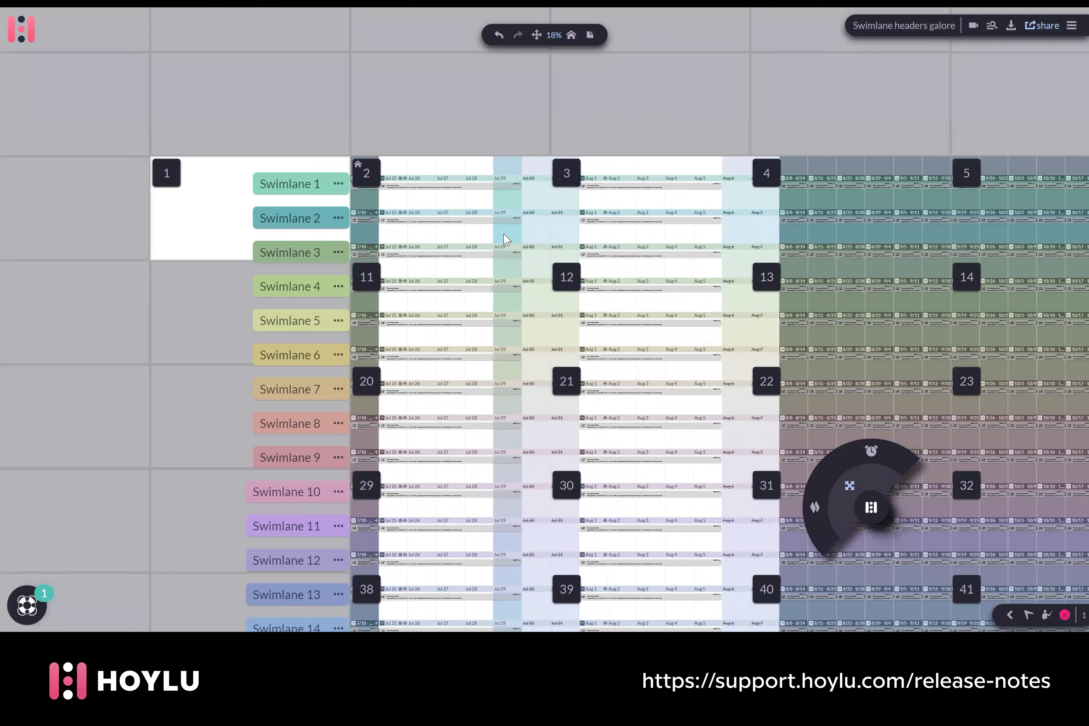
# - Compare the swimlane labels at 18% zoom with the numbered page overview switched off and on
pyautogui.scroll(1, 506, 239)
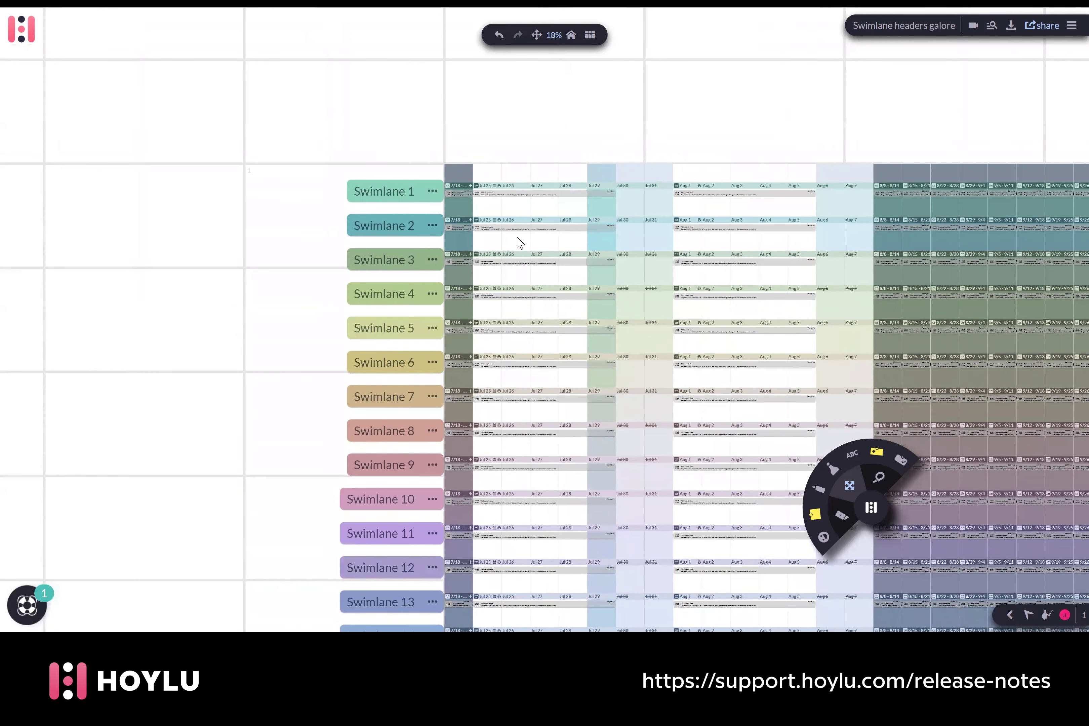
pyautogui.scroll(-1, 518, 242)
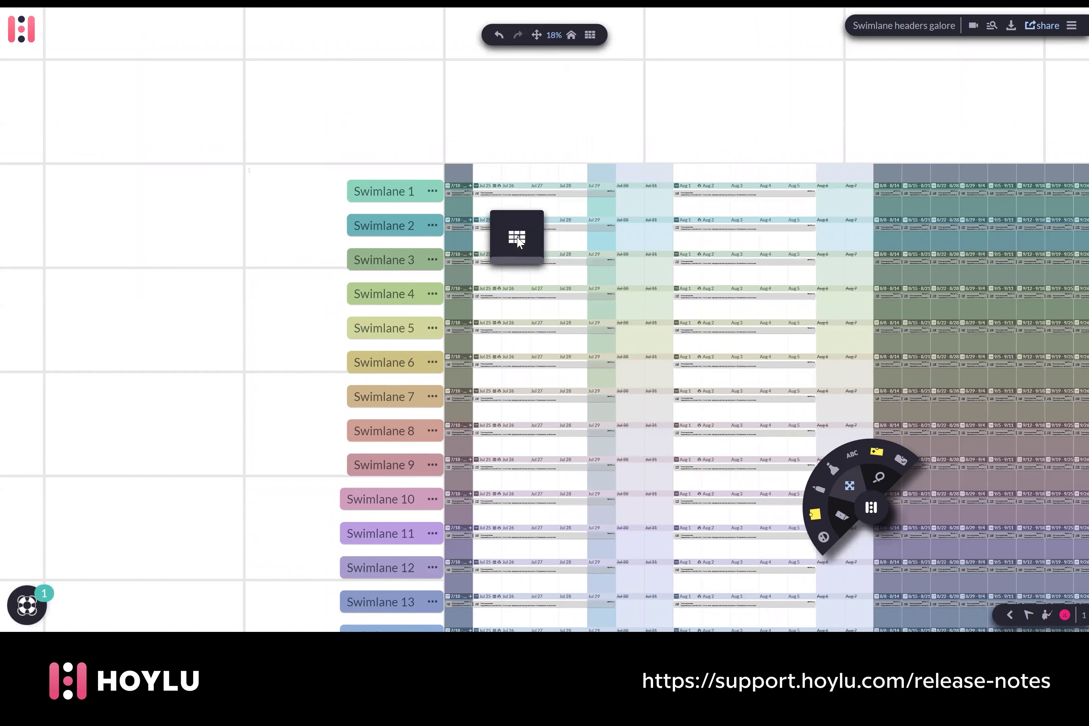
pyautogui.scroll(-1, 511, 241)
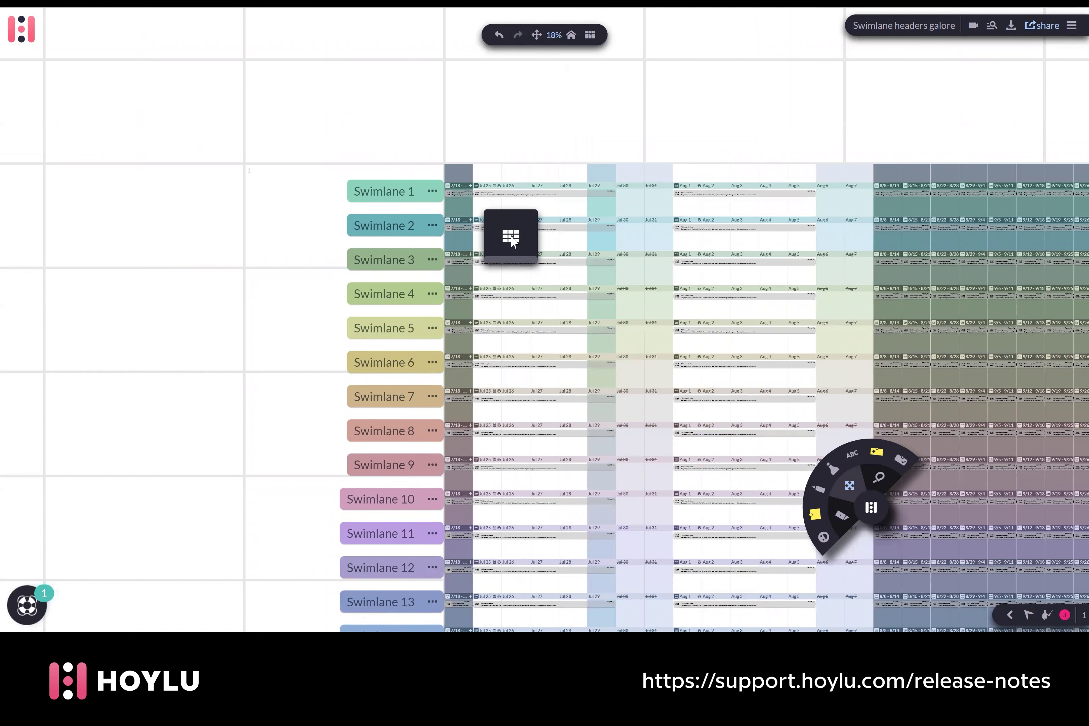
pyautogui.scroll(-1, 511, 241)
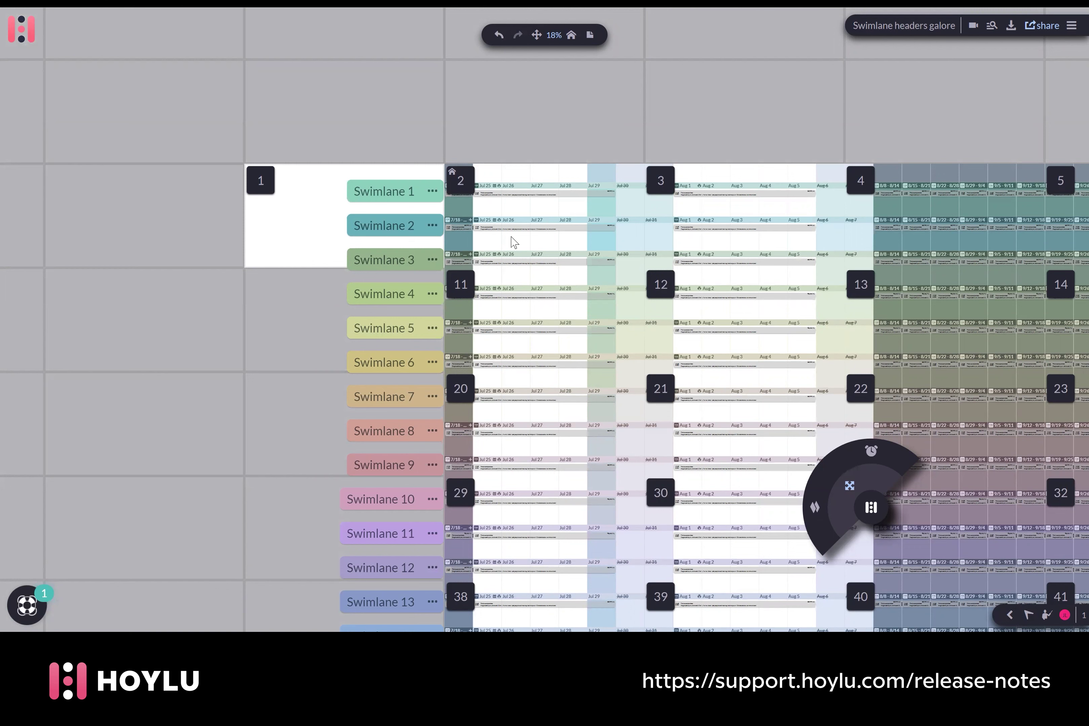
pyautogui.click(515, 242)
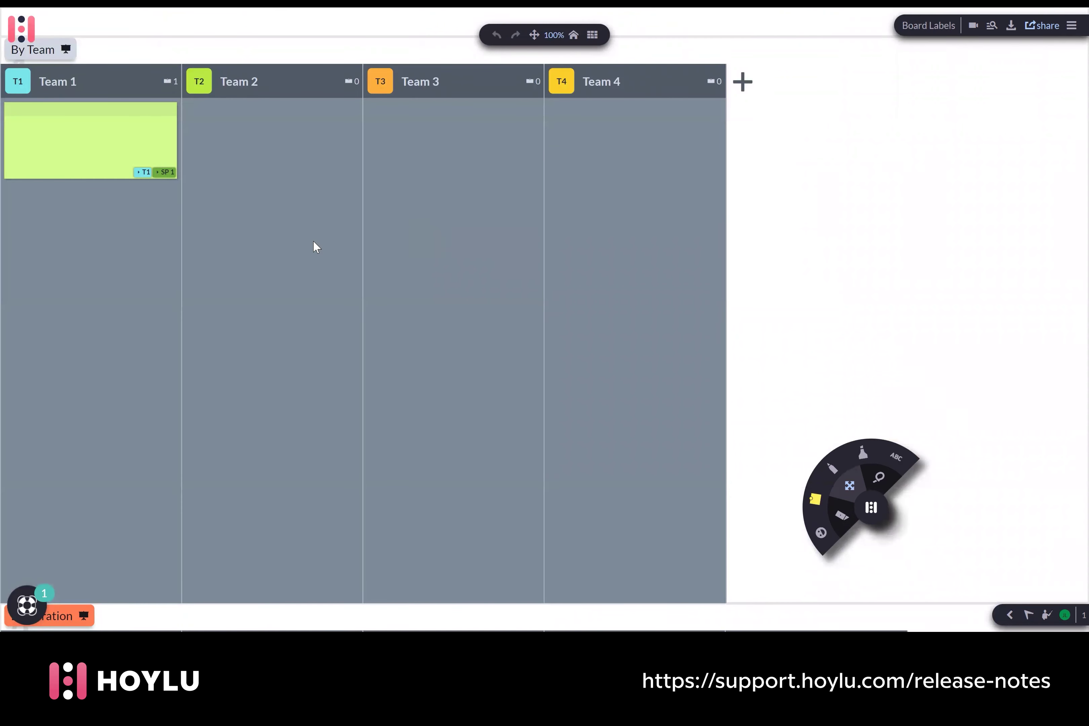
# - Examine the By Team and By Iteration board labels in the Board Labels workspace between 48% and 93% zoom
pyautogui.scroll(-1, 369, 271)
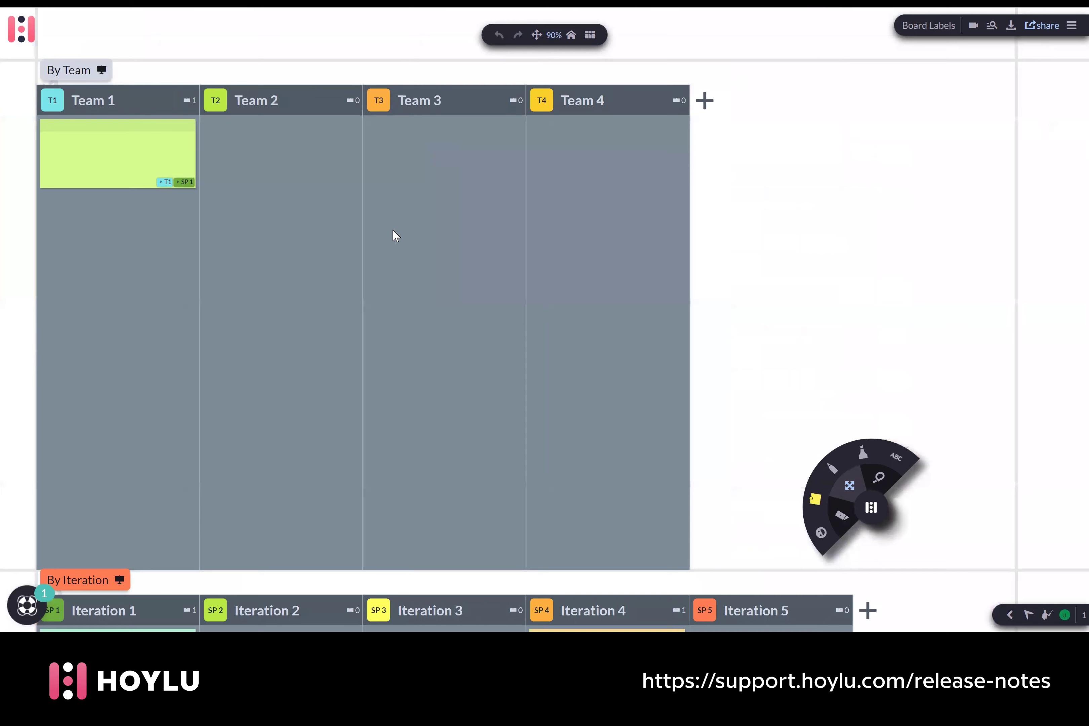
pyautogui.scroll(-2, 393, 236)
pyautogui.scroll(-2, 439, 262)
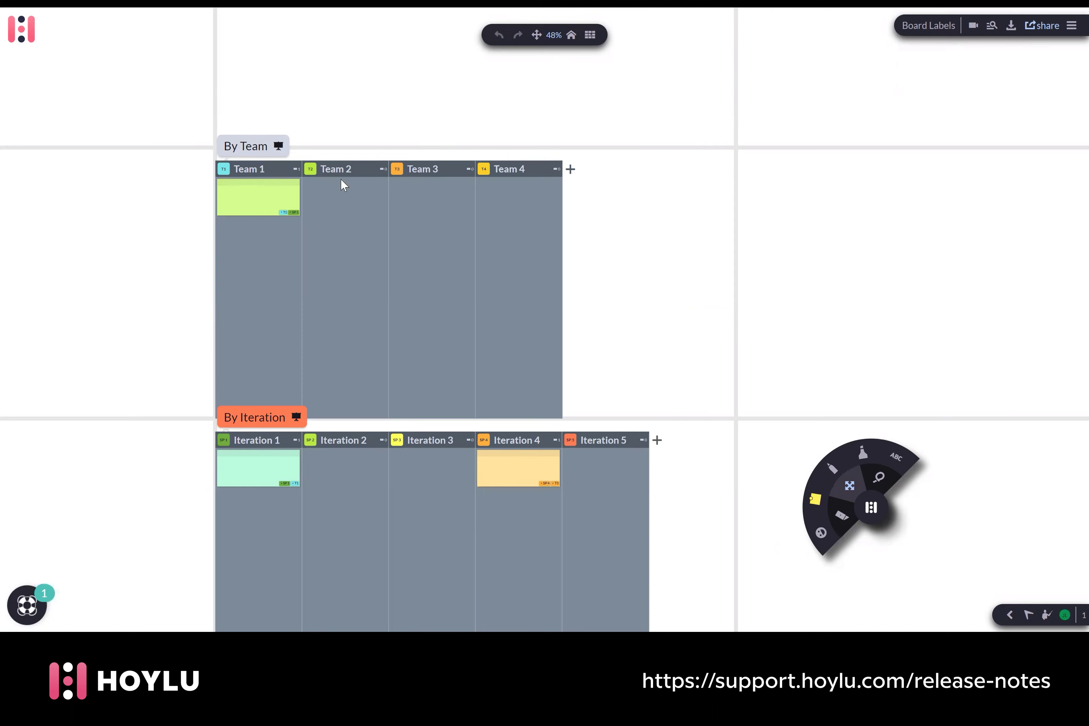
pyautogui.scroll(5, 347, 193)
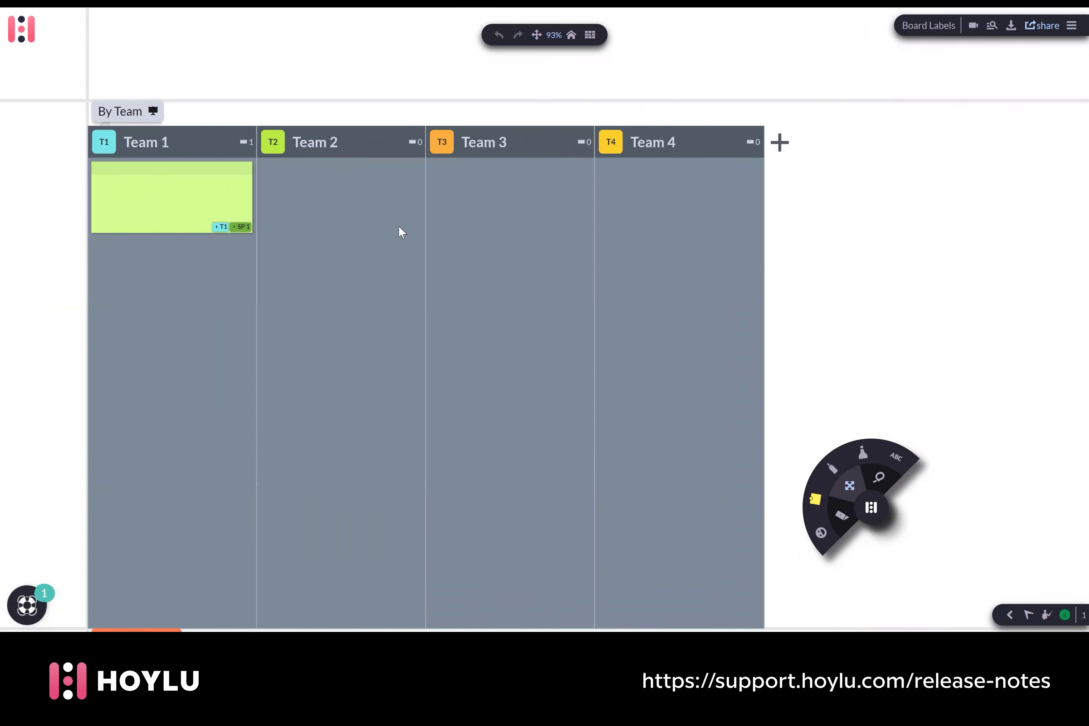
pyautogui.scroll(-3, 450, 258)
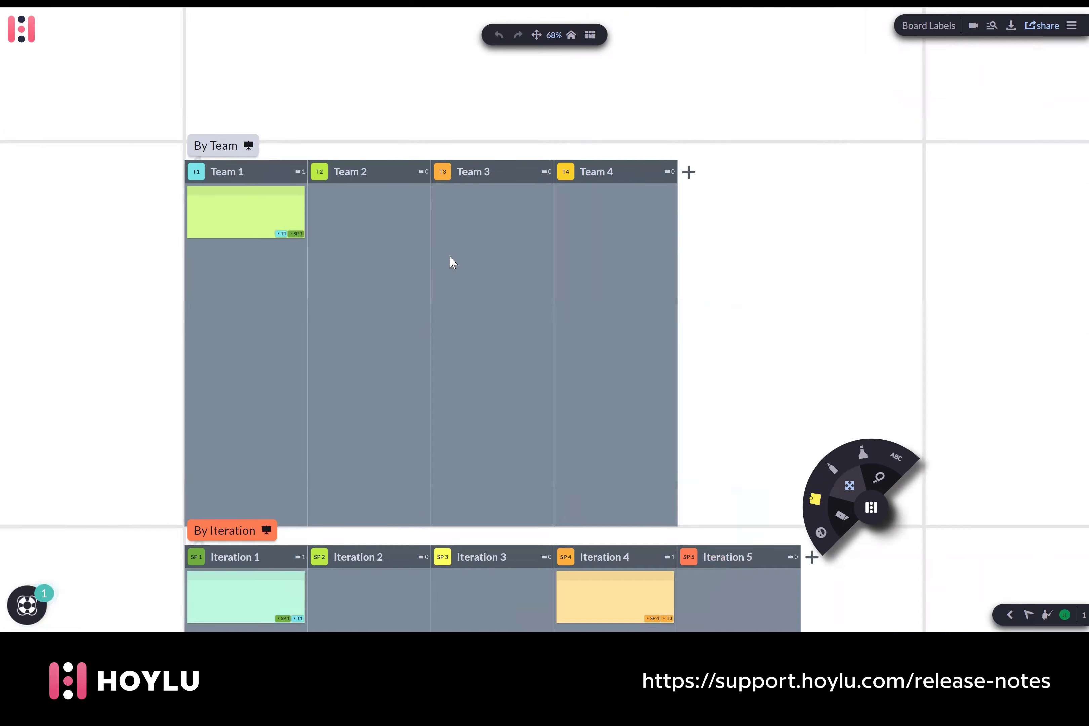
# - Expand the Team 2 column of the By Team board and view its label and sprint headers at 40% zoom
pyautogui.click(327, 178)
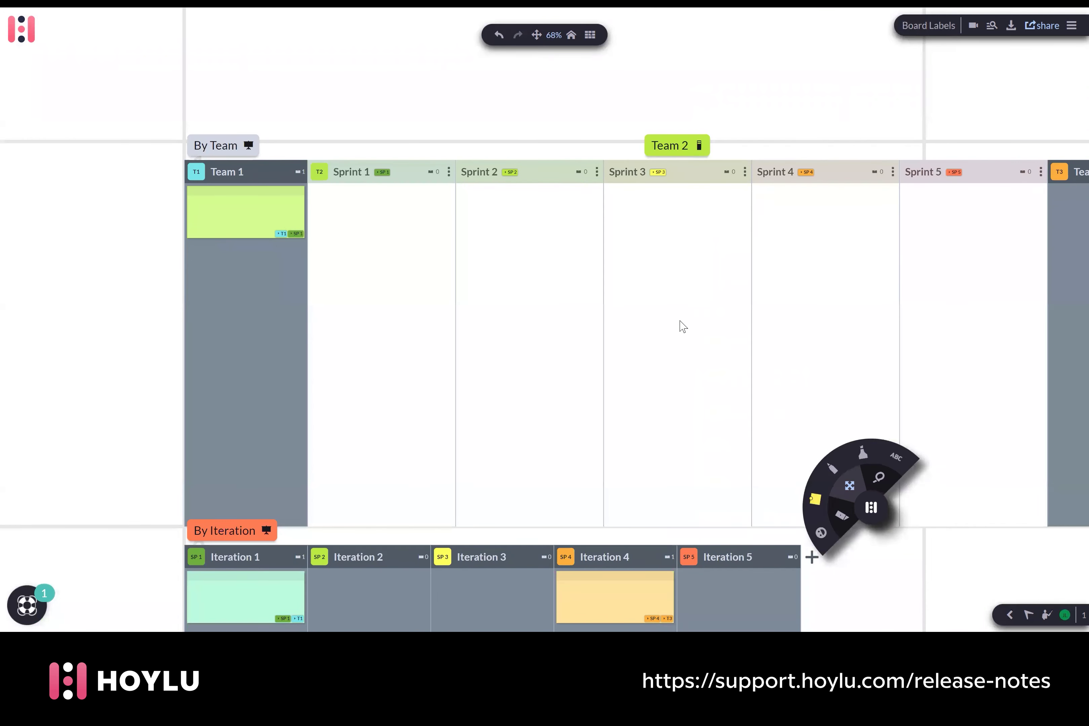
pyautogui.scroll(-4, 683, 326)
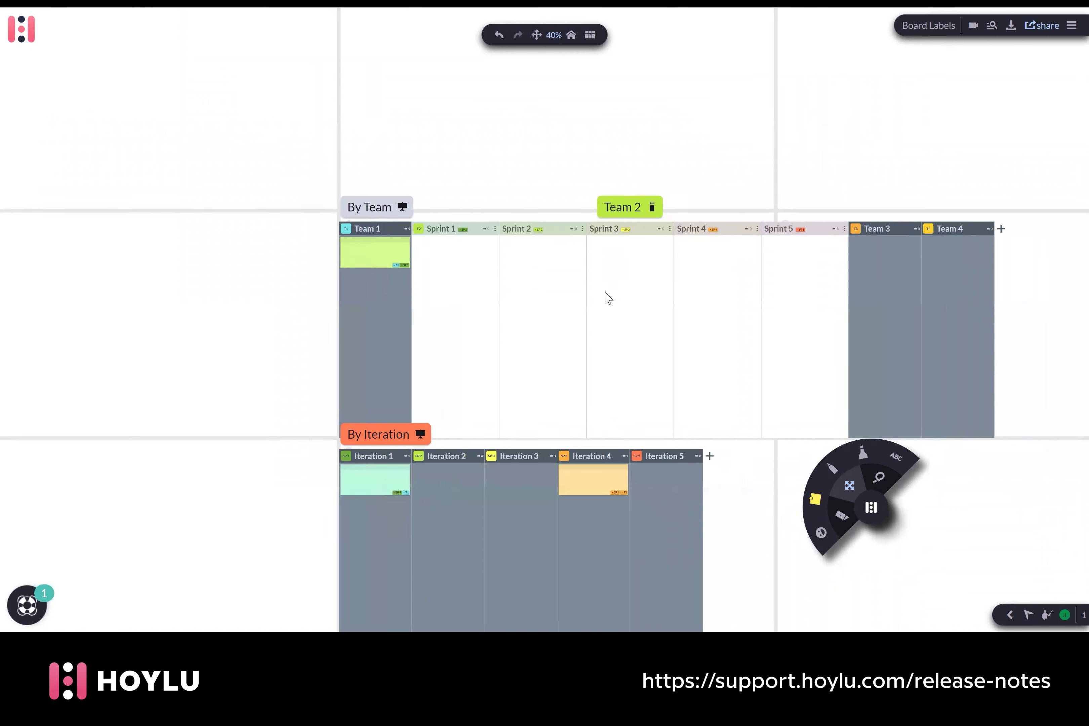
pyautogui.hscroll(2, 609, 298)
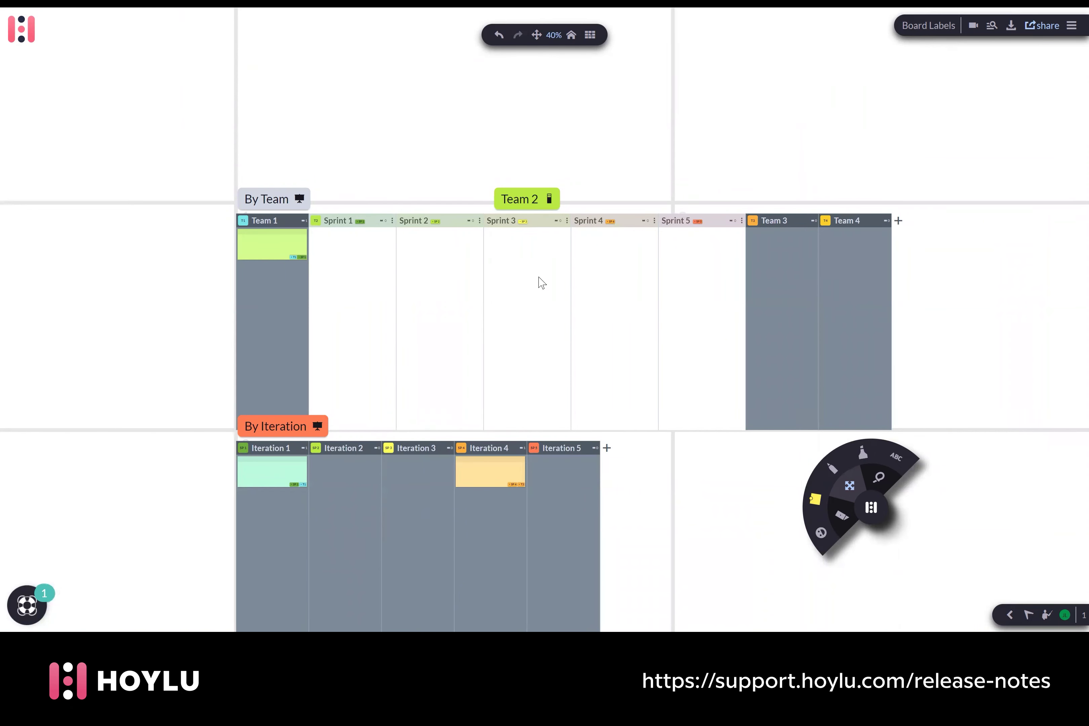
# - In the page overview, move the By Team board up one page and the By Iteration board to the page left of it
pyautogui.scroll(-1, 538, 322)
pyautogui.scroll(-3, 537, 321)
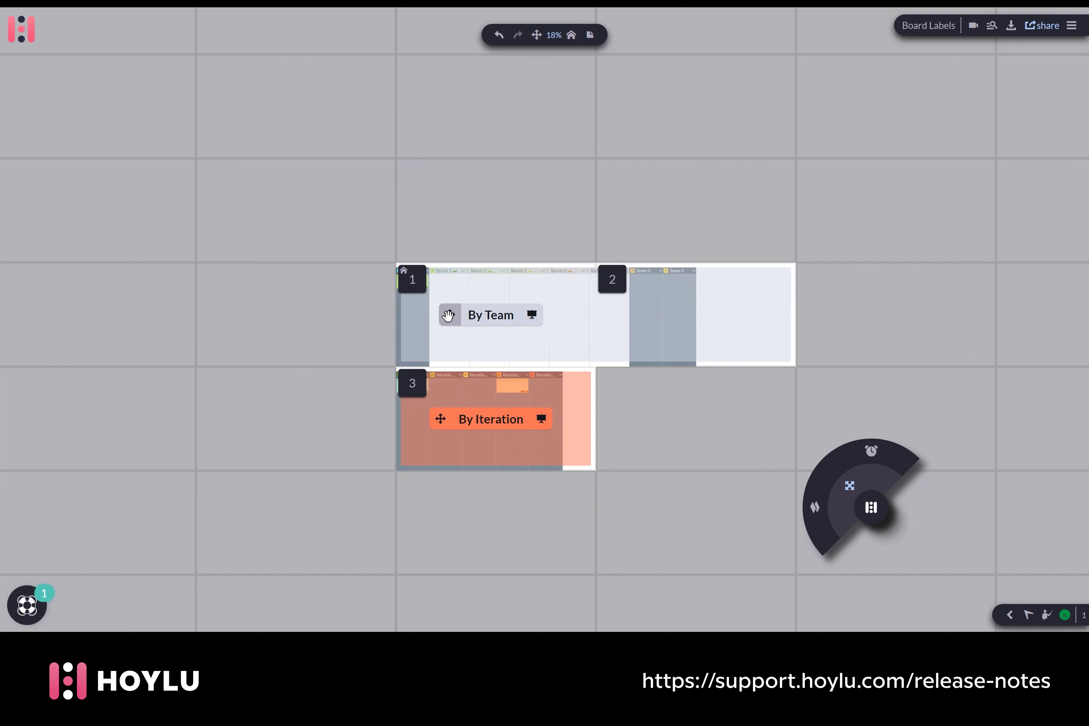
pyautogui.moveTo(448, 316); pyautogui.dragTo(449, 206)
pyautogui.moveTo(440, 419); pyautogui.dragTo(257, 259)
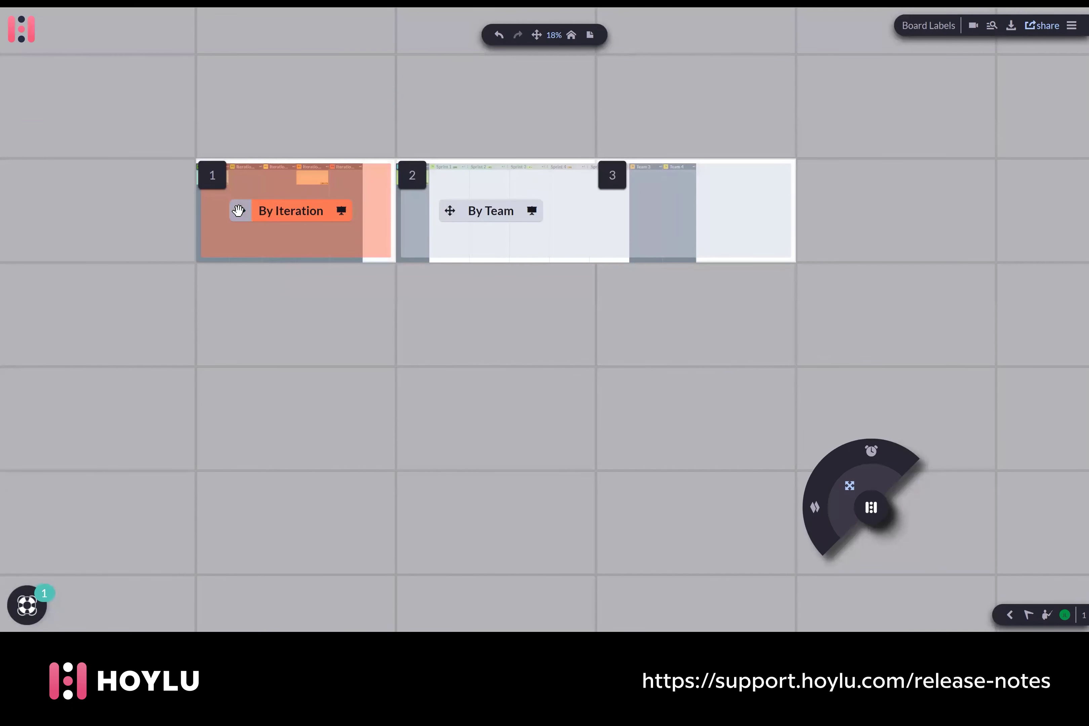
# - Move the By Team board onto the page holding By Iteration, and move By Iteration to the page directly below
pyautogui.moveTo(449, 211); pyautogui.dragTo(247, 183)
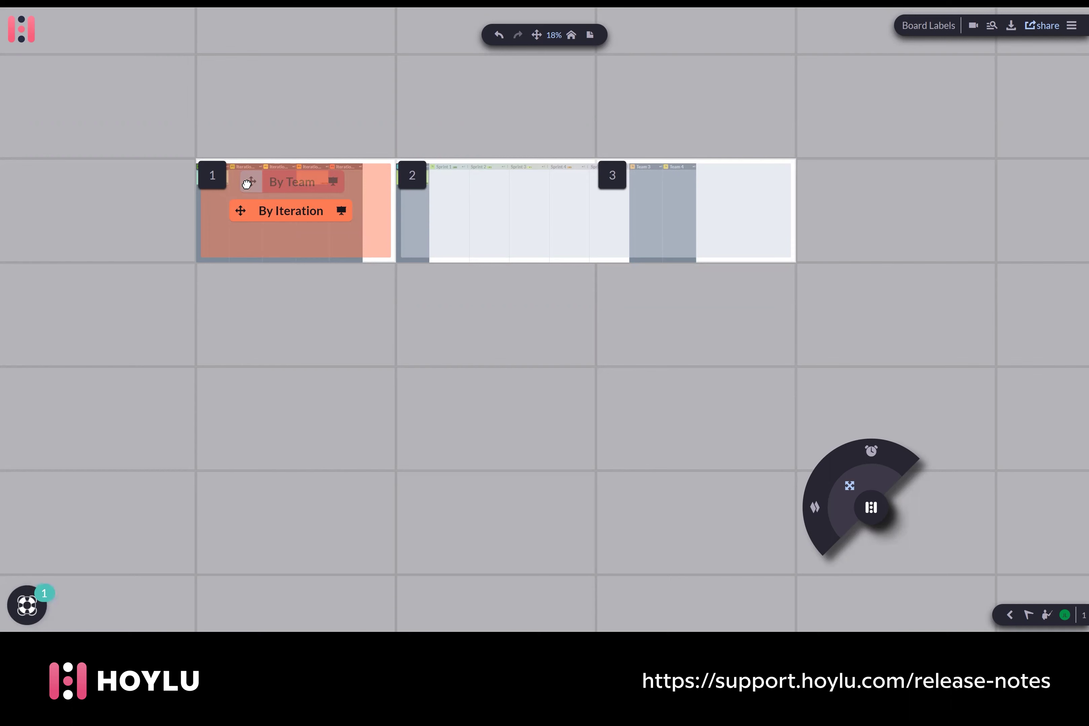
pyautogui.moveTo(246, 184); pyautogui.dragTo(248, 187)
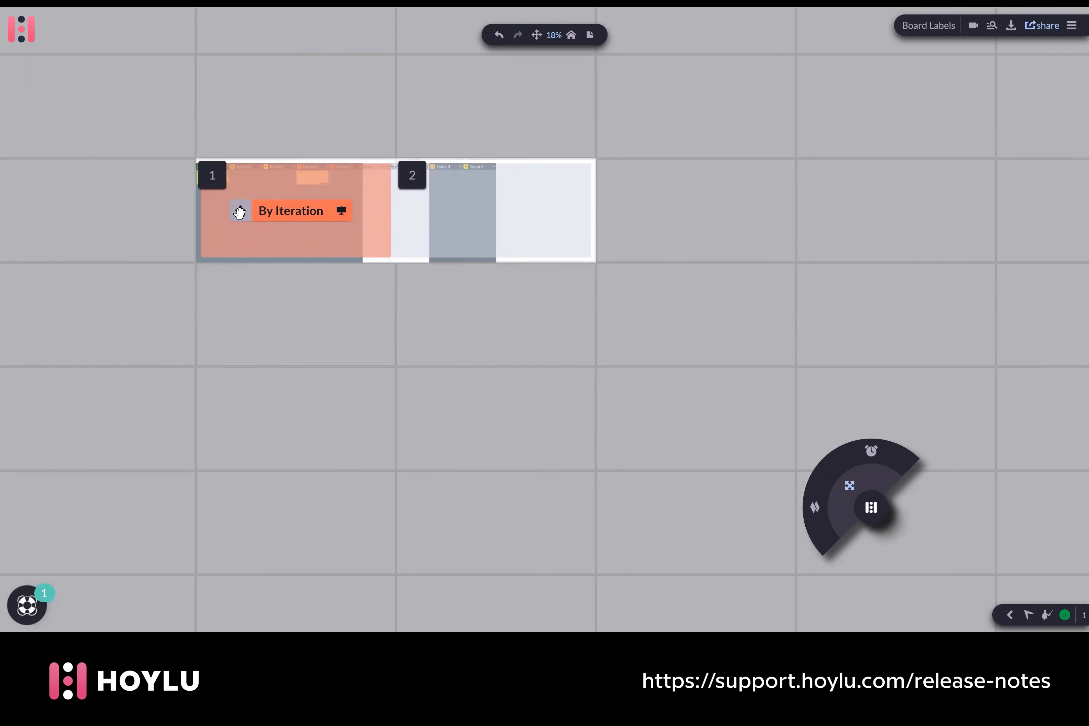
pyautogui.moveTo(239, 211); pyautogui.dragTo(234, 303)
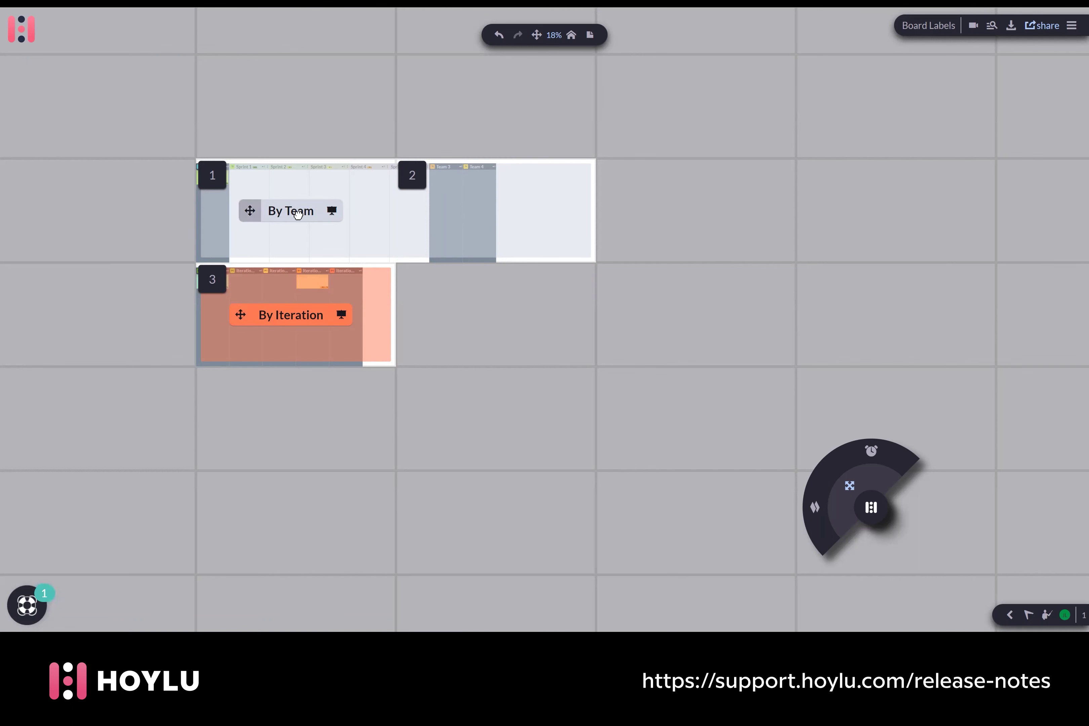
# - Move the By Team board into By Iteration's row, leaving one empty page between them, and dismiss the new-board form opened above it
pyautogui.moveTo(380, 229); pyautogui.dragTo(664, 298)
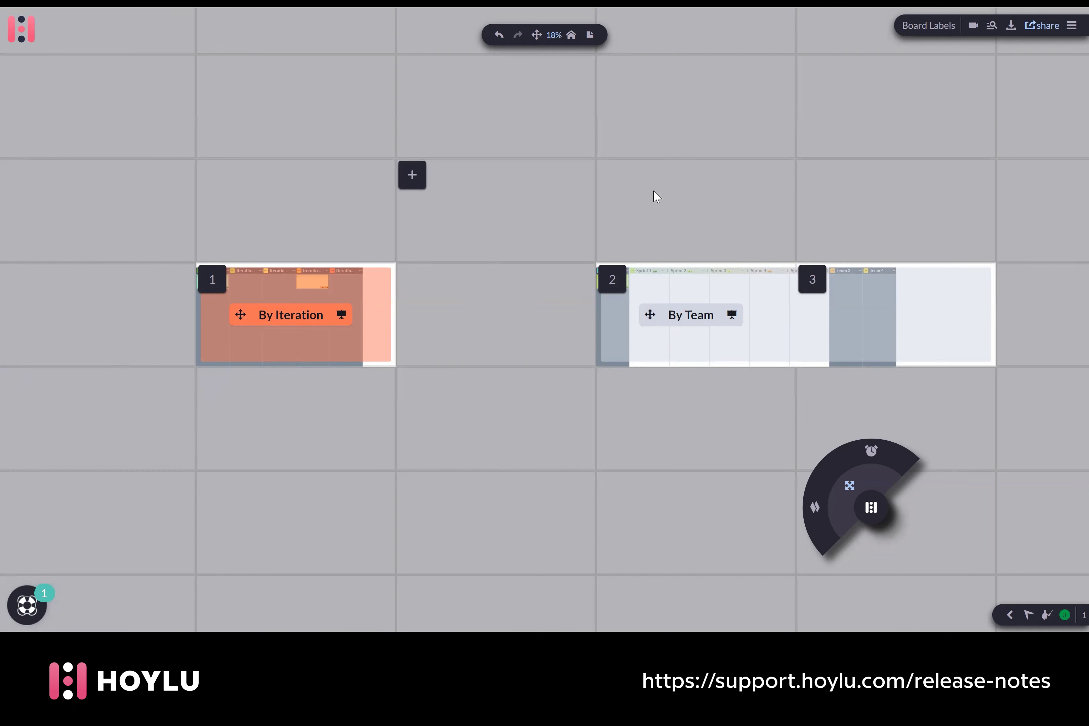
pyautogui.click(612, 175)
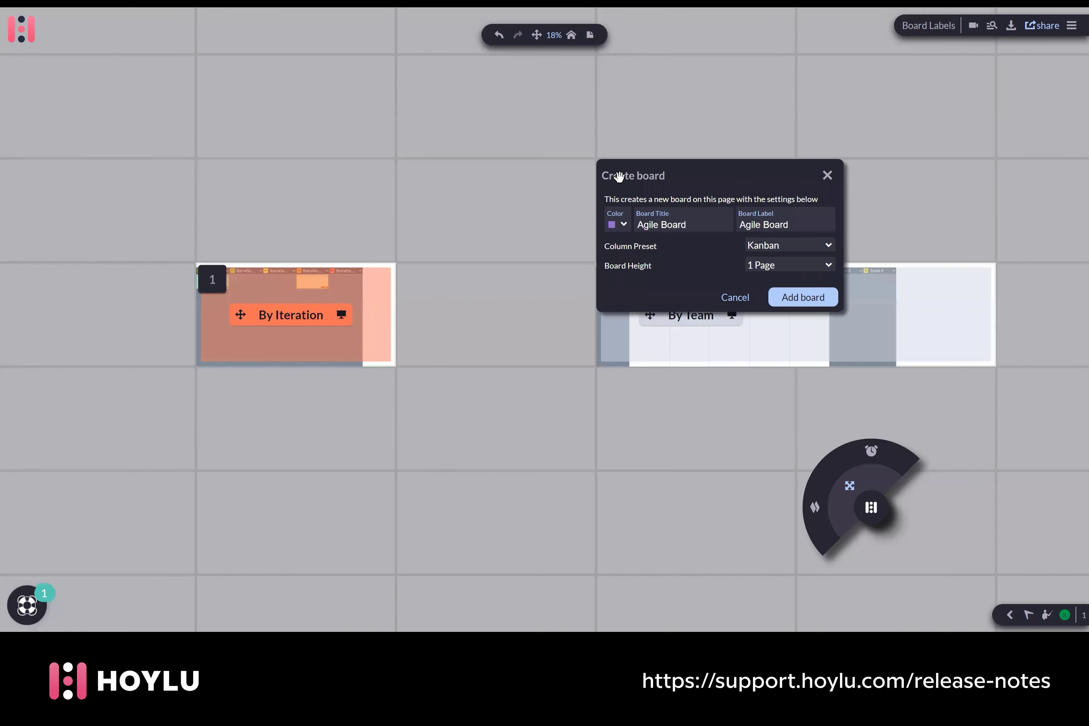
pyautogui.click(826, 183)
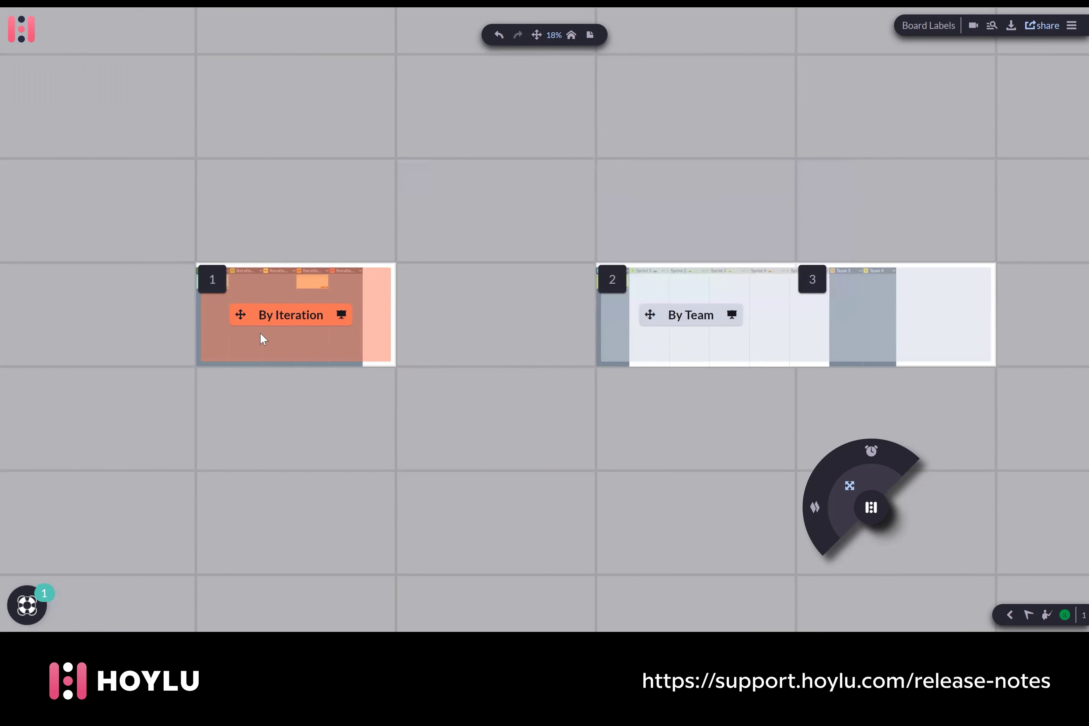
# - Inspect the By Iteration board at about 42% zoom and move it up one page in the page overview
pyautogui.click(261, 322)
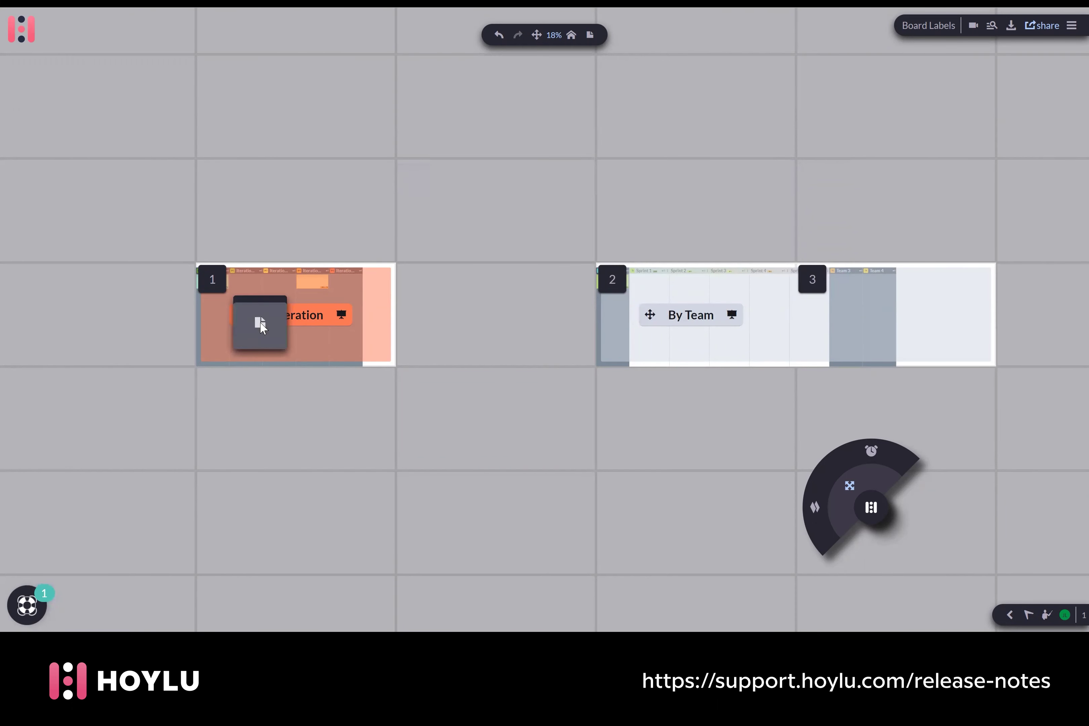
pyautogui.scroll(5, 345, 316)
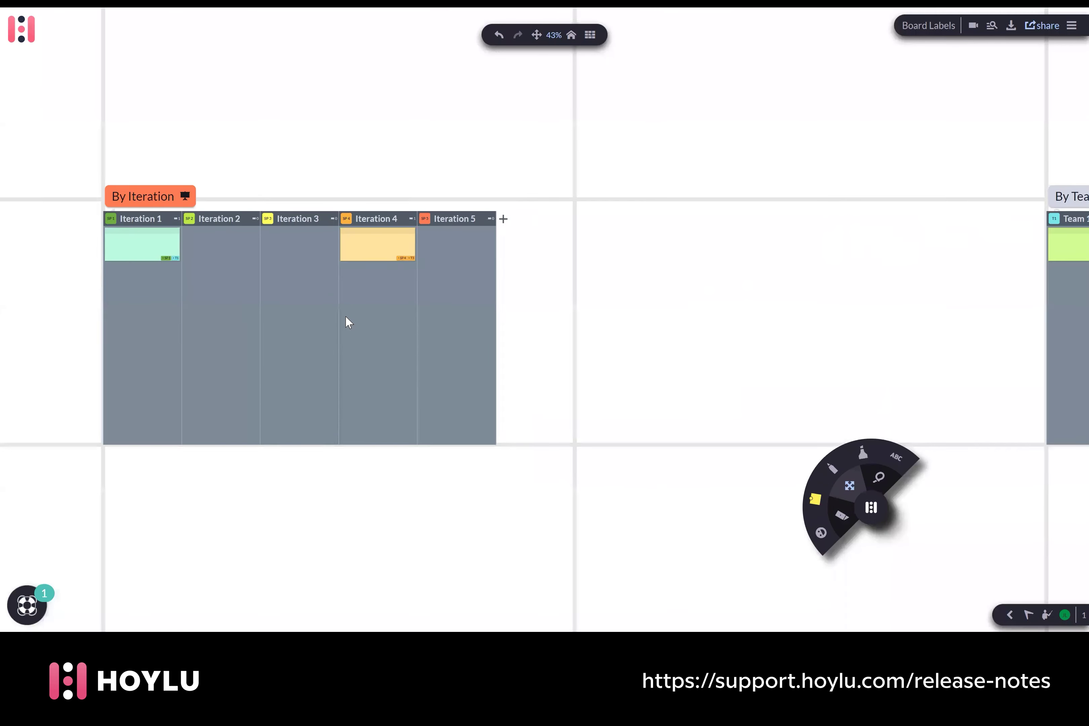
pyautogui.scroll(-2, 334, 316)
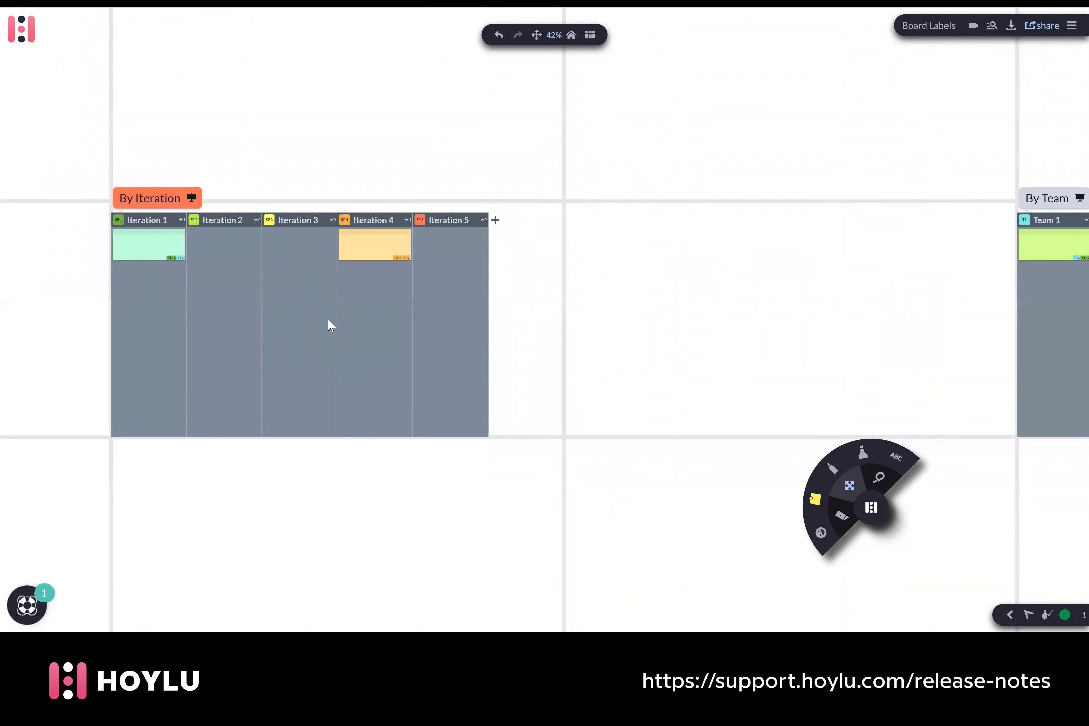
pyautogui.scroll(-3, 356, 313)
pyautogui.scroll(-2, 410, 309)
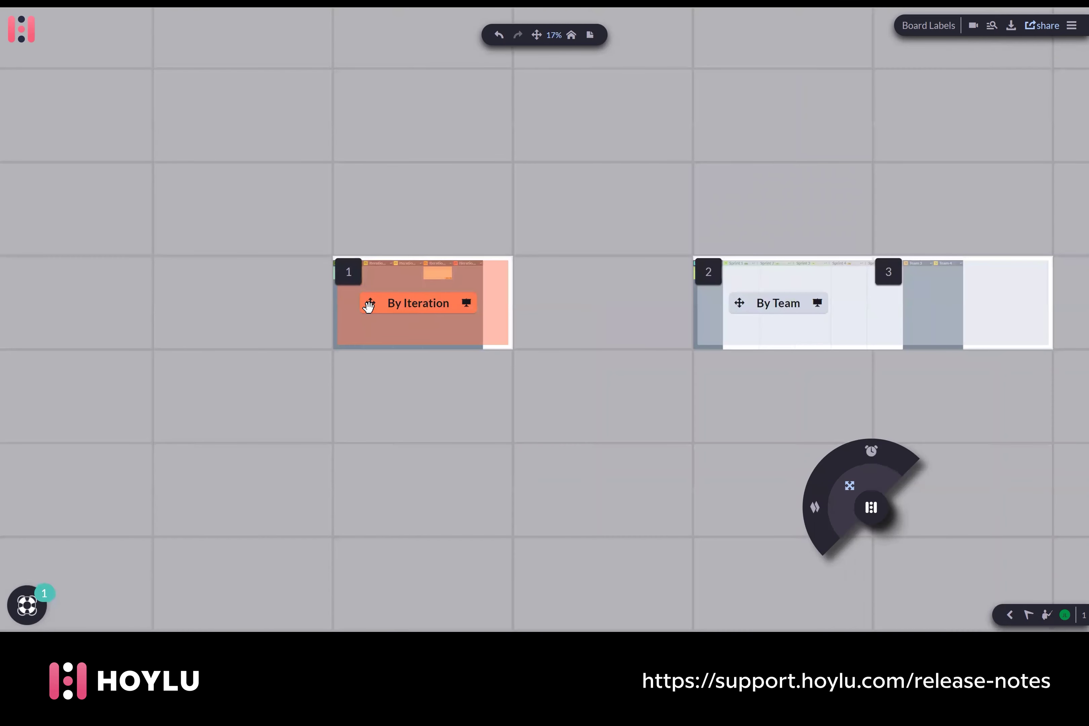
pyautogui.moveTo(370, 302); pyautogui.dragTo(429, 225)
# - Compare the board labels while switching between the normal canvas and the page overview from 18% to 43% zoom
pyautogui.scroll(3, 429, 225)
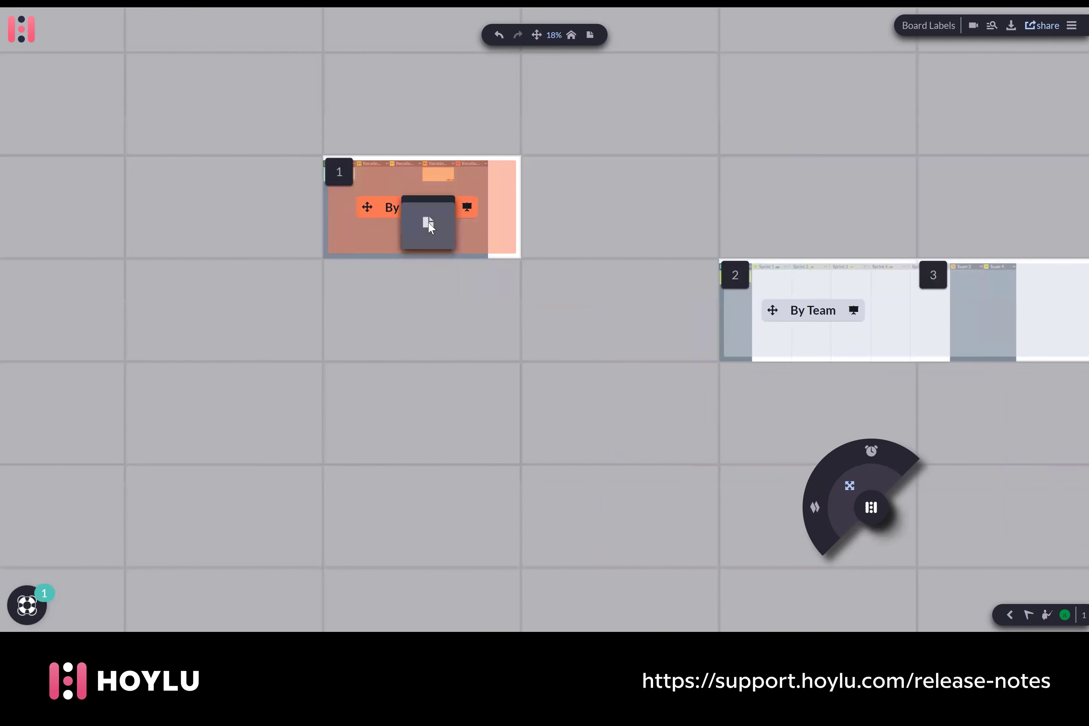
pyautogui.scroll(2, 256, 216)
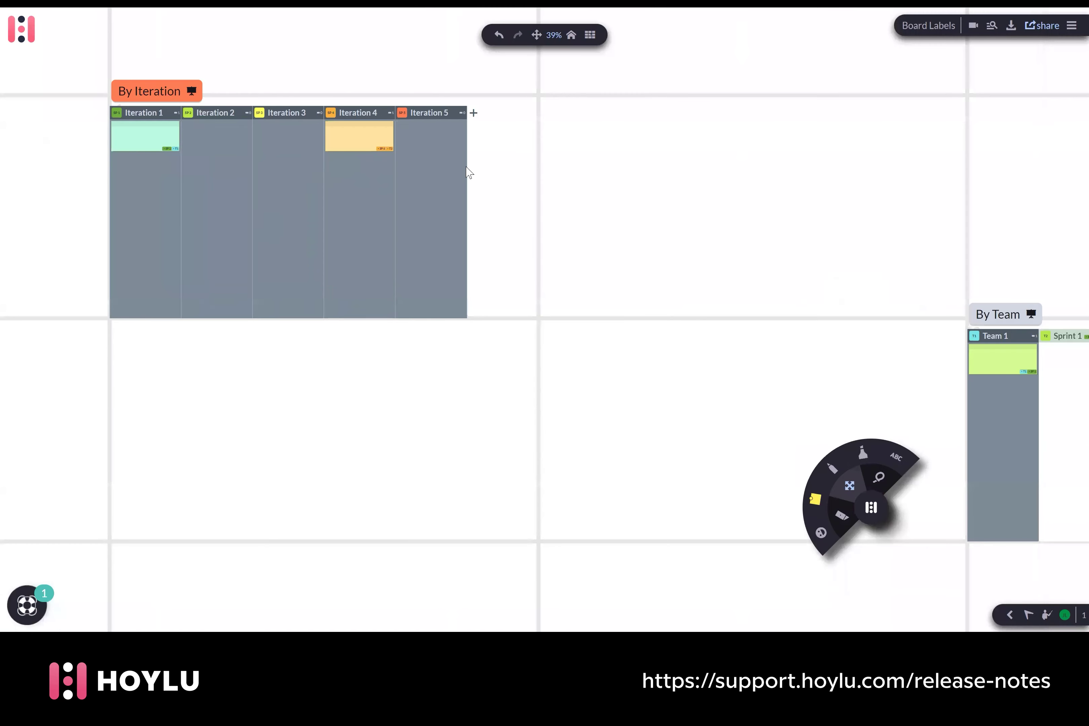
pyautogui.click(589, 36)
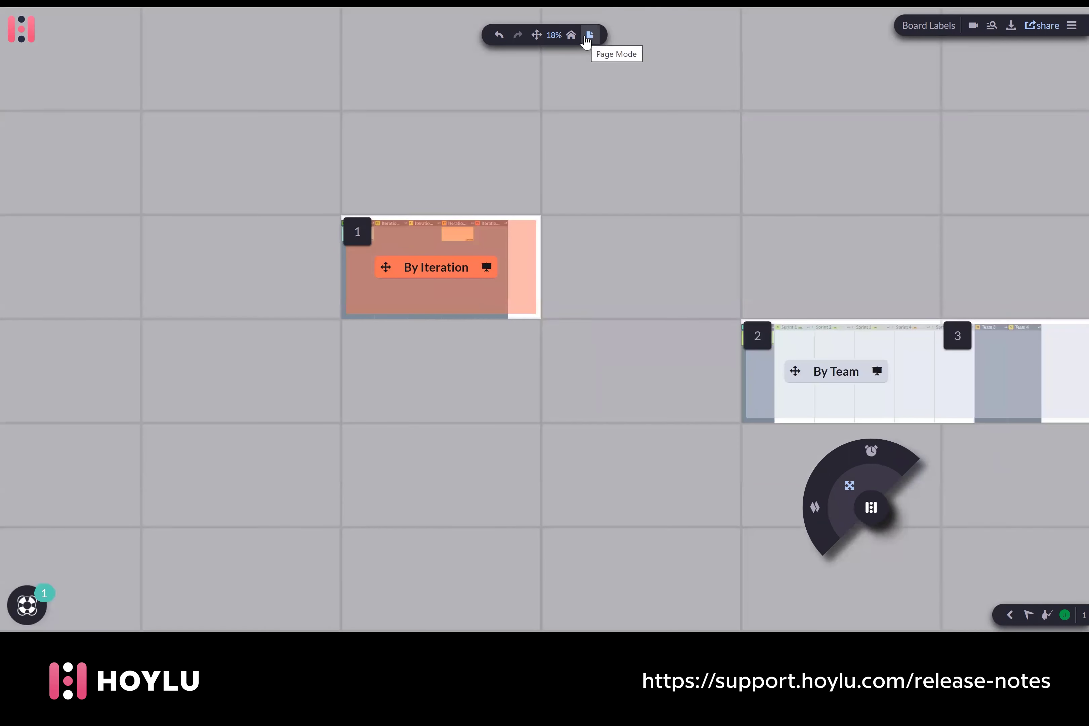
pyautogui.click(589, 36)
pyautogui.scroll(-5, 498, 206)
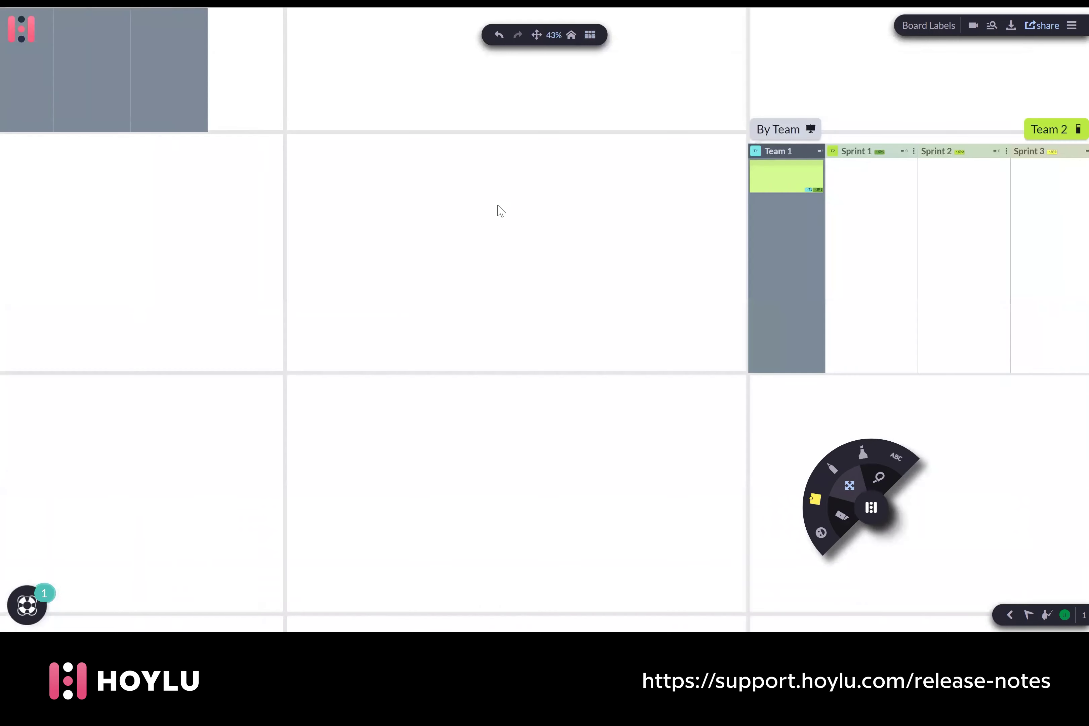
pyautogui.click(498, 206)
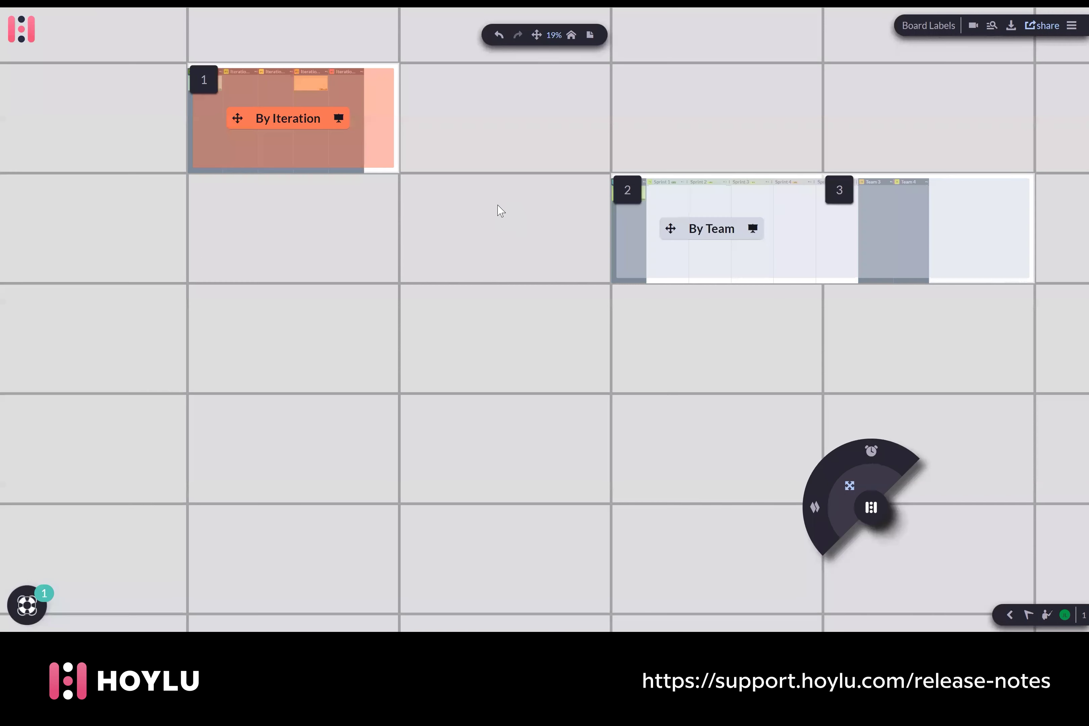
# - View the empty page below the By Iteration board at 100%, and compare the board labels in both page modes near 18% zoom
pyautogui.click(301, 249)
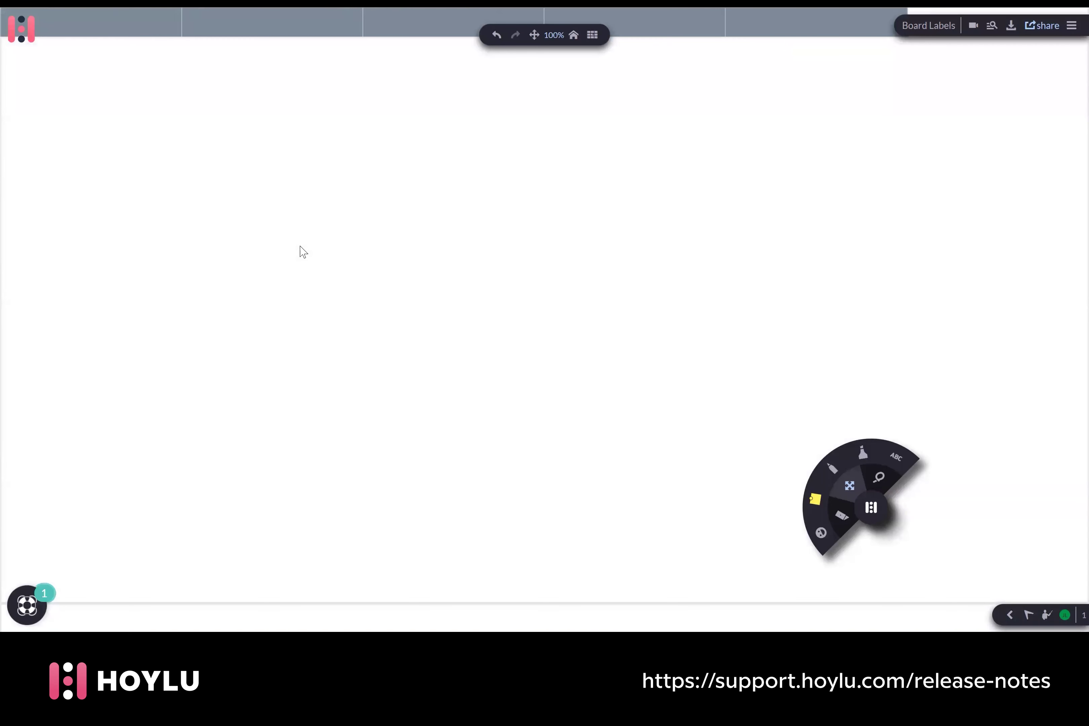
pyautogui.scroll(-3, 303, 252)
pyautogui.scroll(-3, 304, 252)
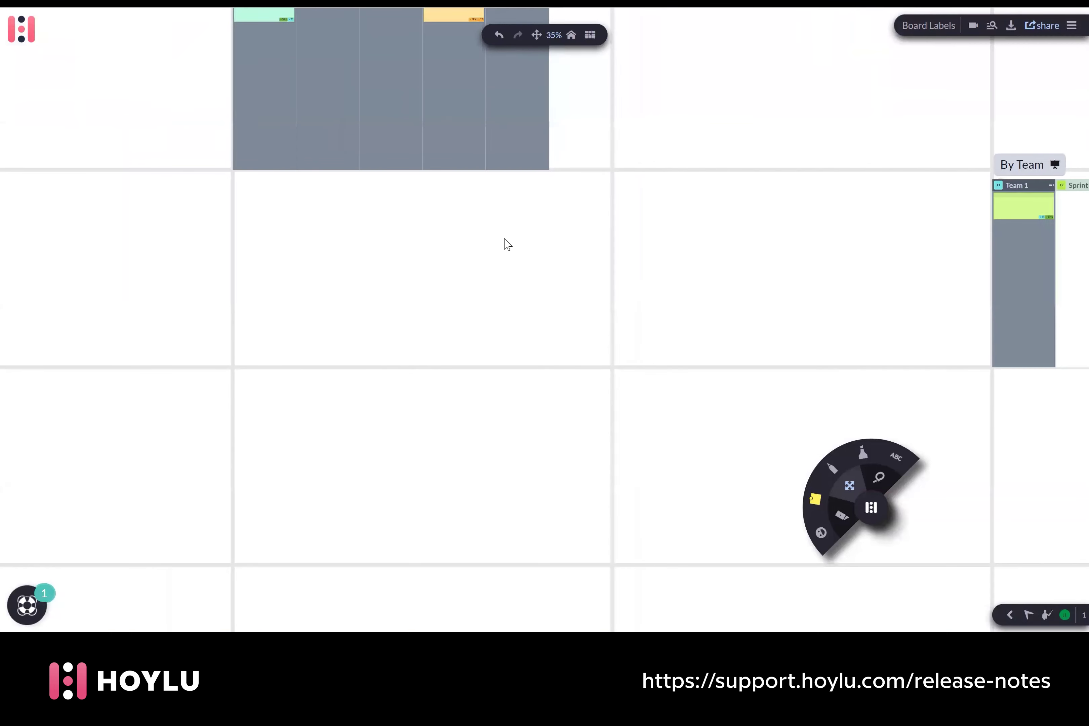
pyautogui.scroll(-3, 465, 266)
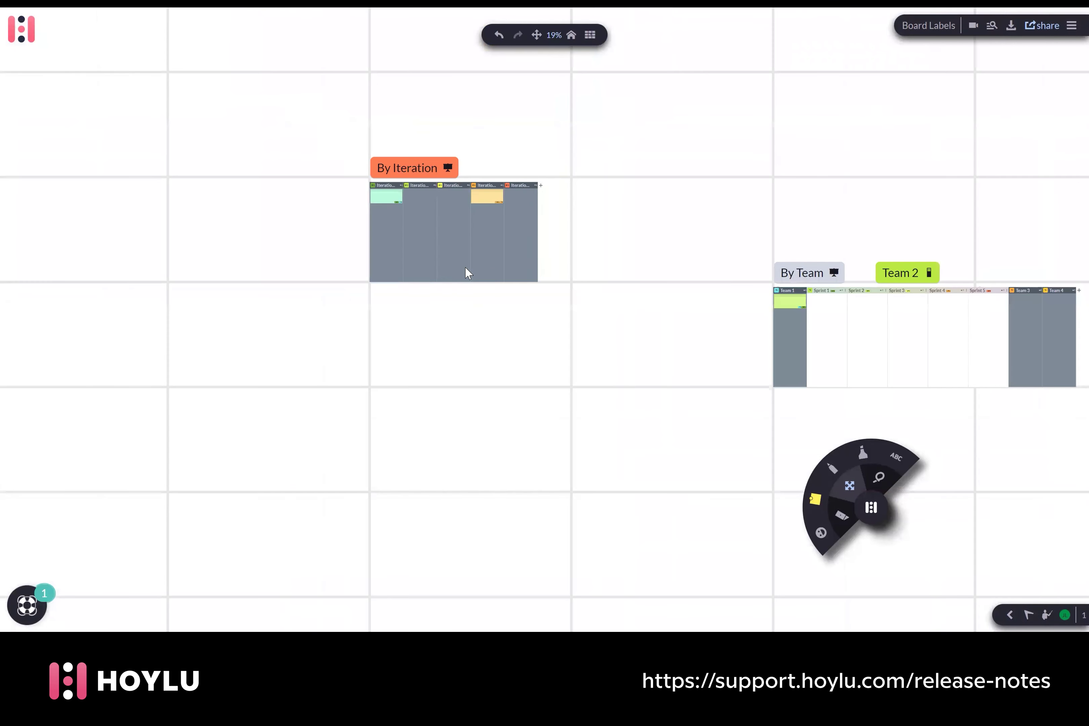
pyautogui.click(466, 268)
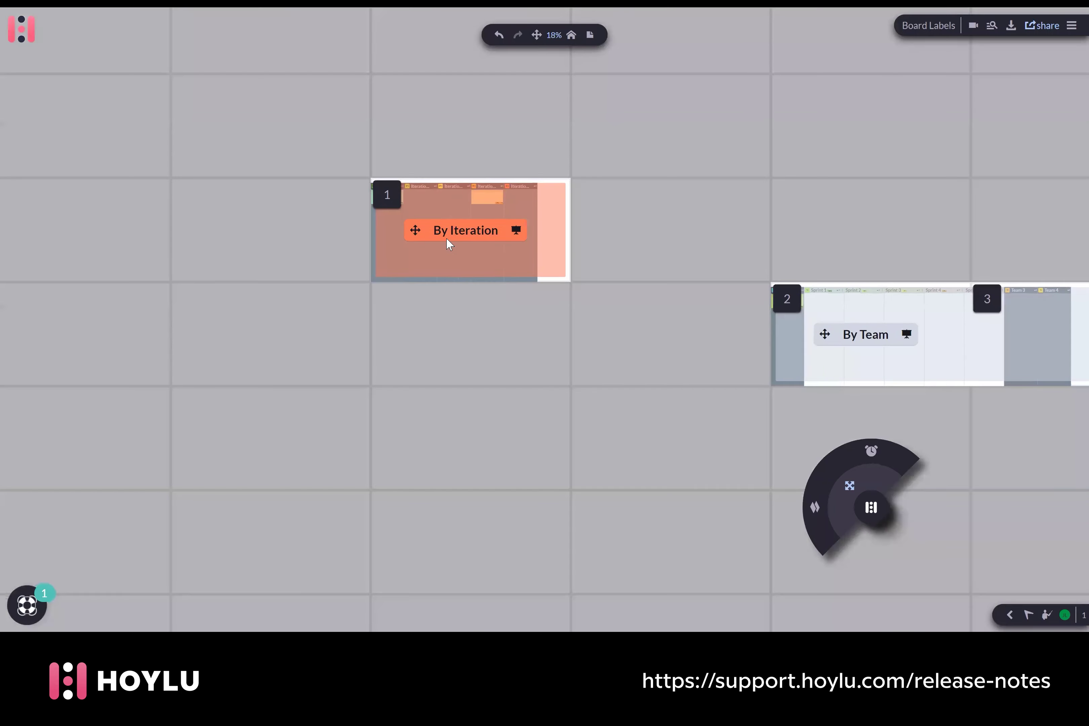
pyautogui.click(467, 270)
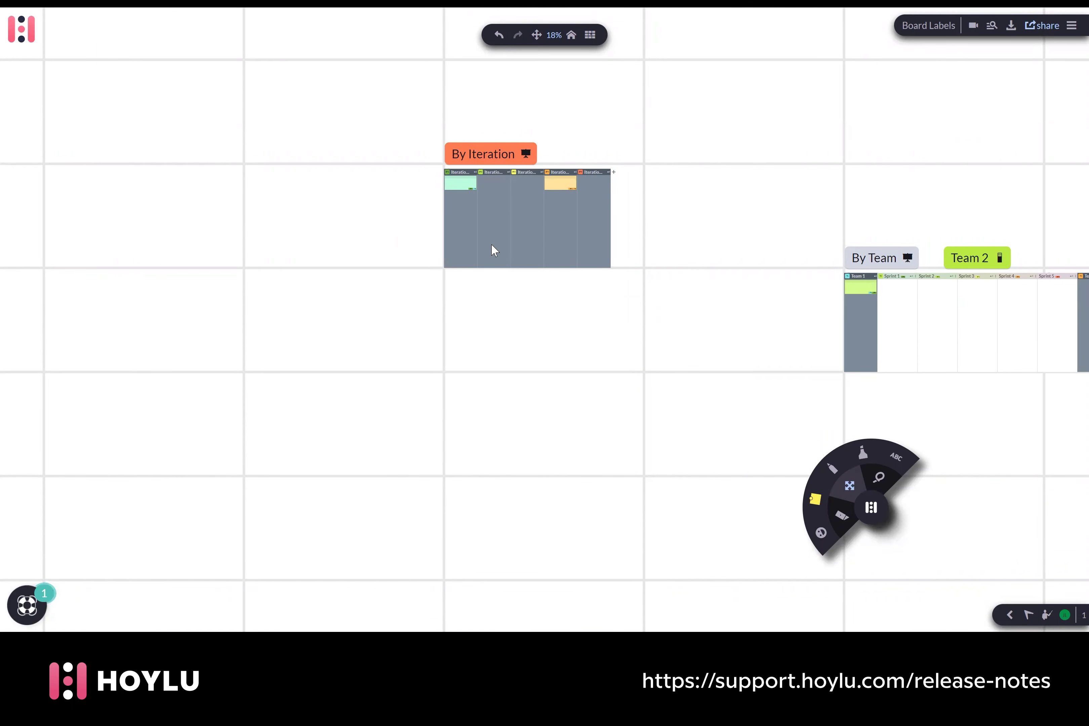
# - Examine the By Iteration board's label and column headers at 48% zoom
pyautogui.scroll(1, 520, 206)
pyautogui.scroll(4, 510, 169)
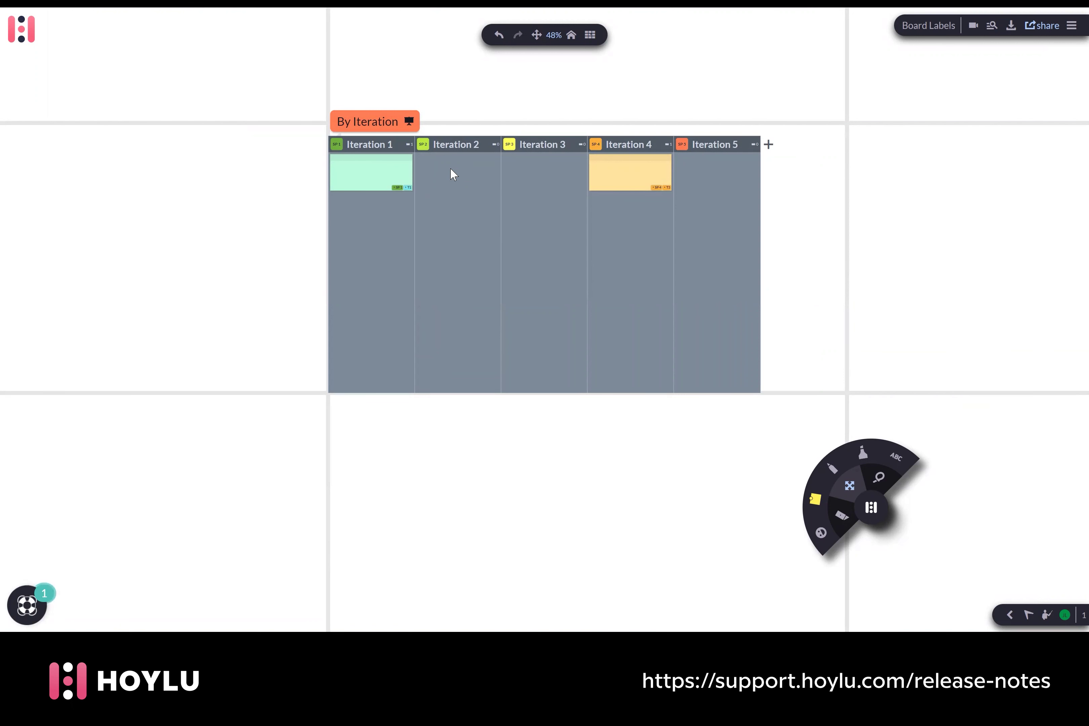
pyautogui.scroll(2, 453, 174)
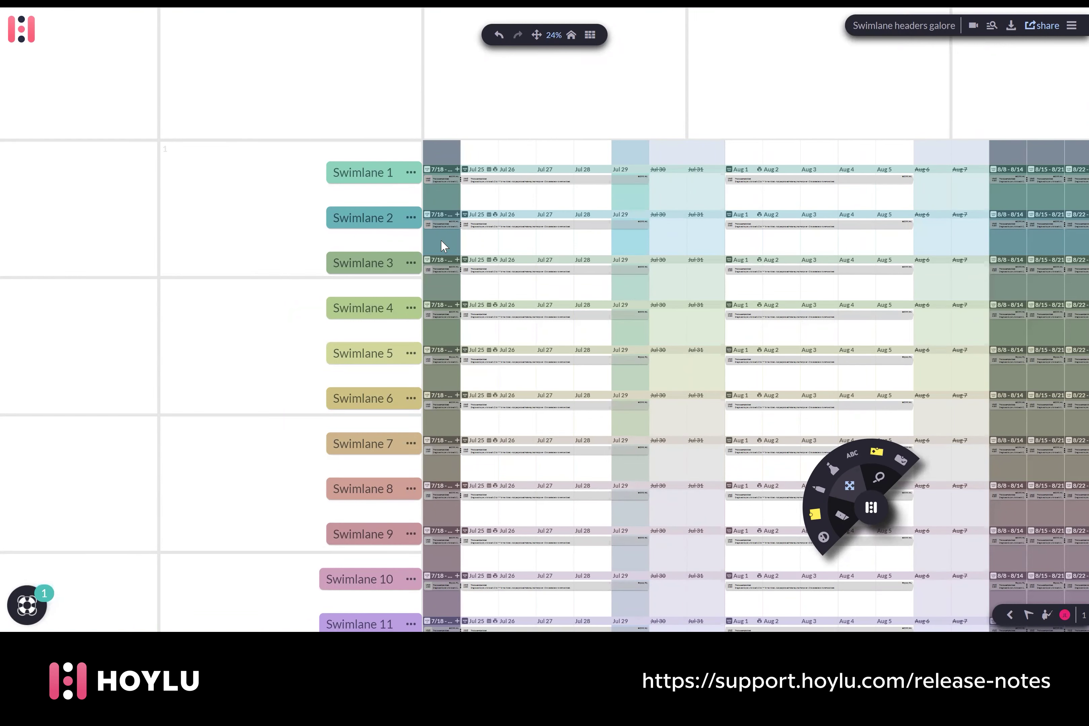
# - Examine how the swimlane labels and date headers of the Swimlane headers galore plan scale between 24% and 61% zoom
pyautogui.scroll(1, 442, 240)
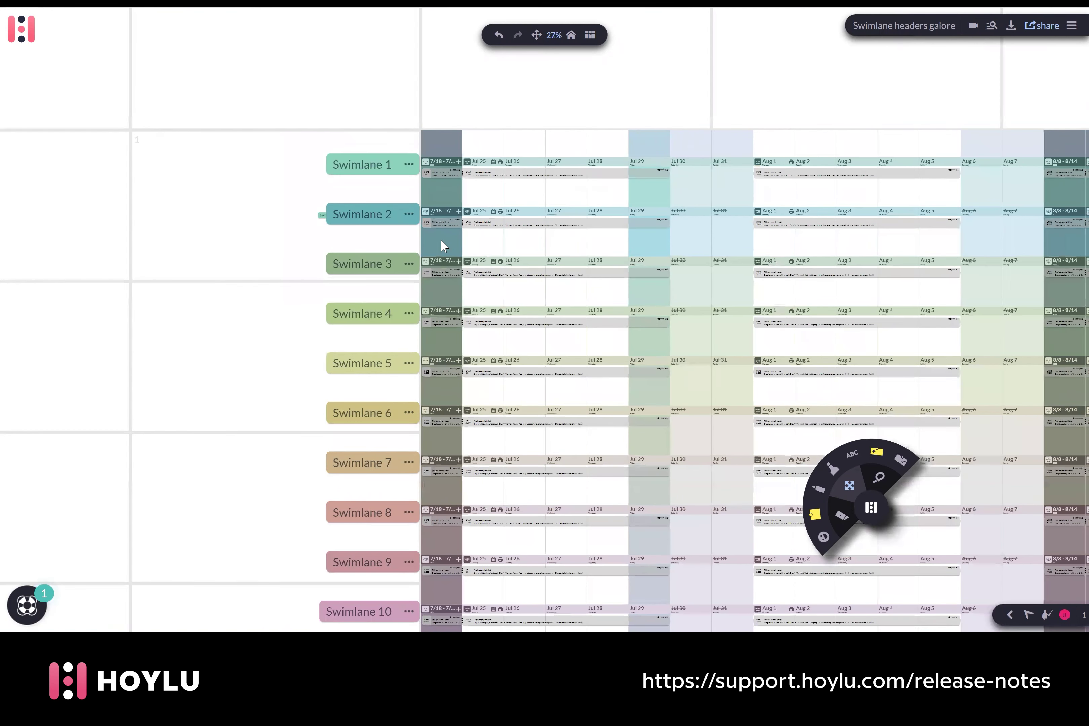
pyautogui.scroll(3, 443, 245)
pyautogui.scroll(1, 440, 239)
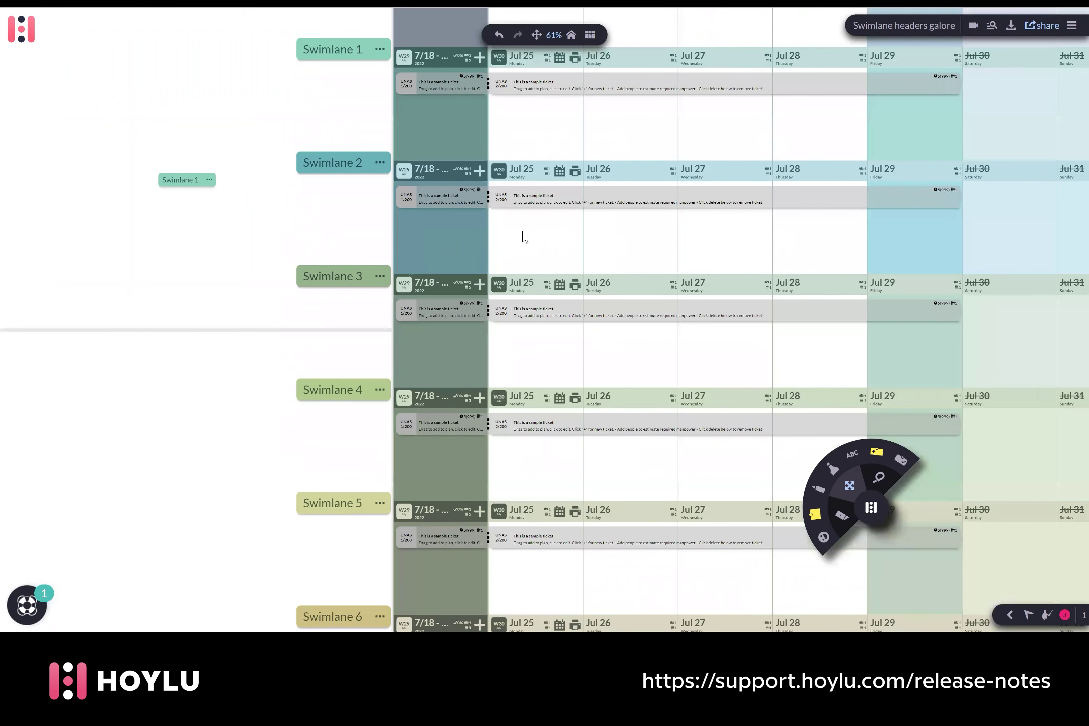
pyautogui.scroll(1, 448, 251)
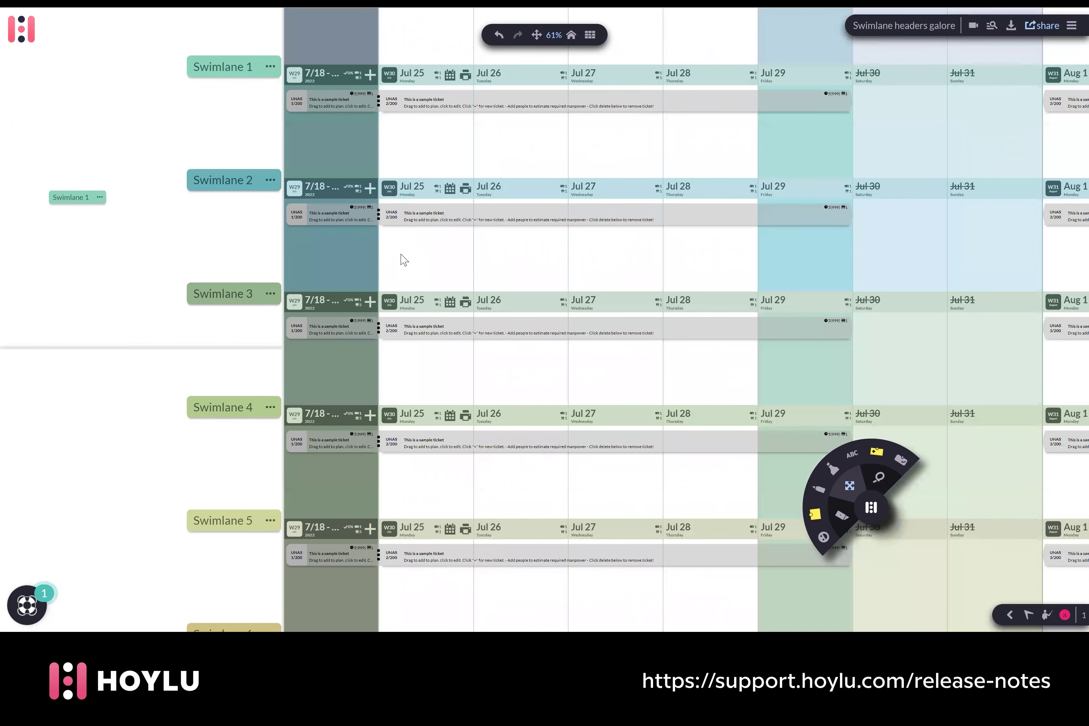
pyautogui.hscroll(1, 404, 260)
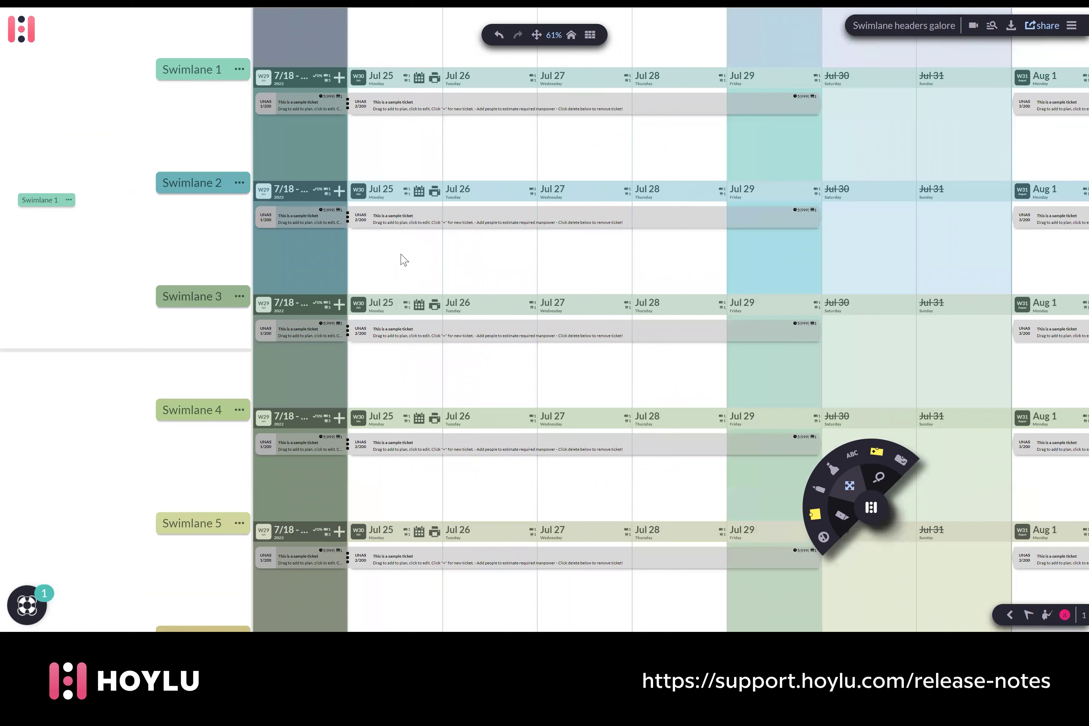